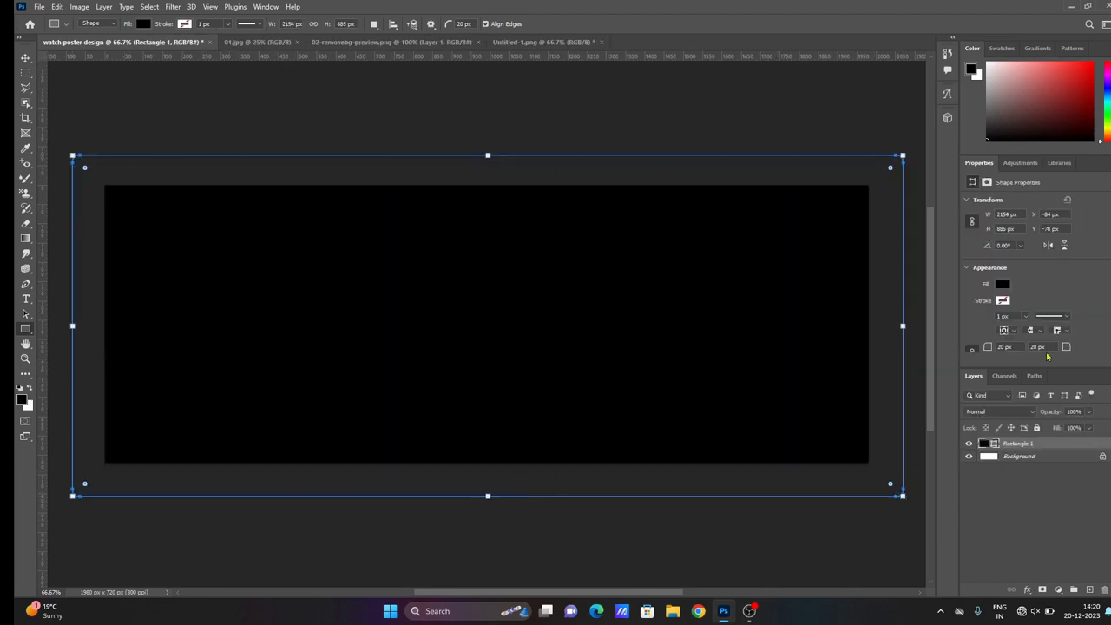
- Give the banner rectangle a gradient fill using a purple-to-blue Purples preset
click(1002, 285)
click(1010, 306)
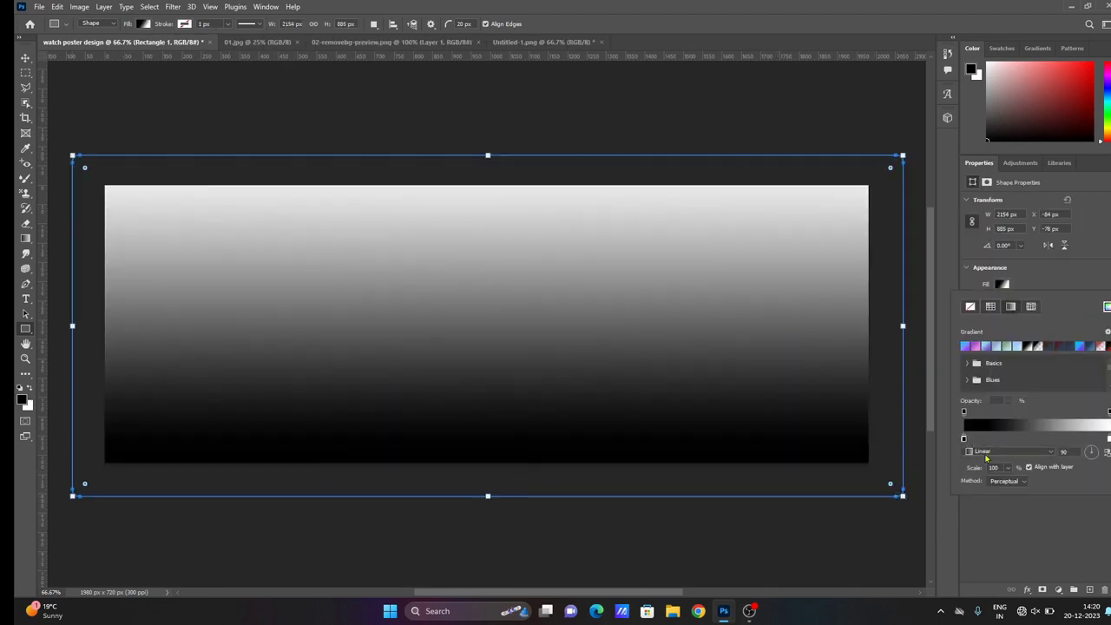
click(967, 387)
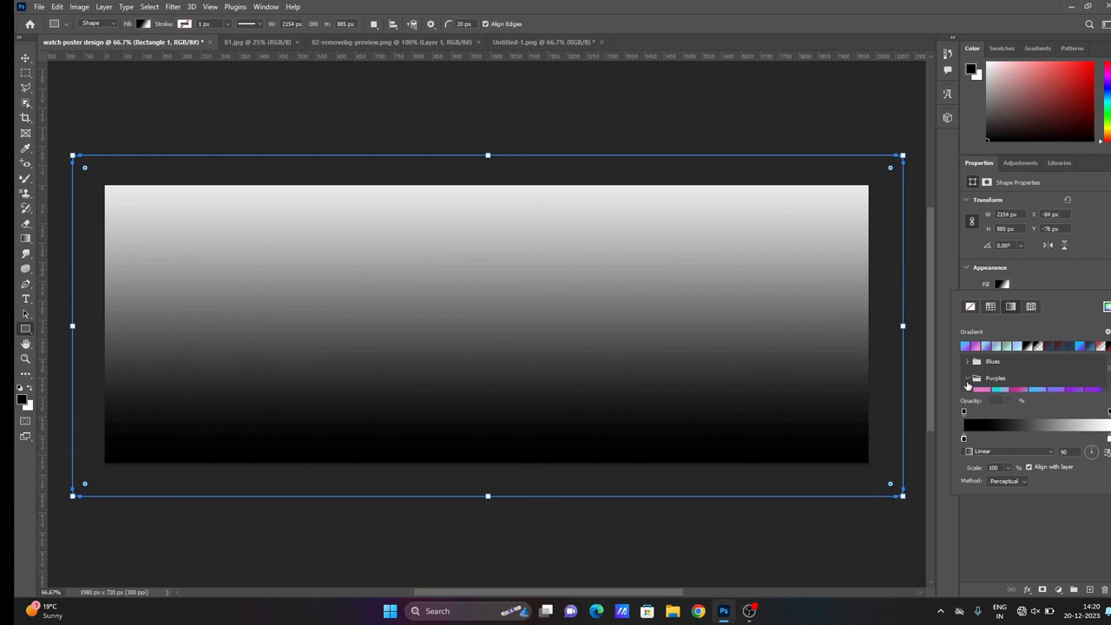
click(1036, 386)
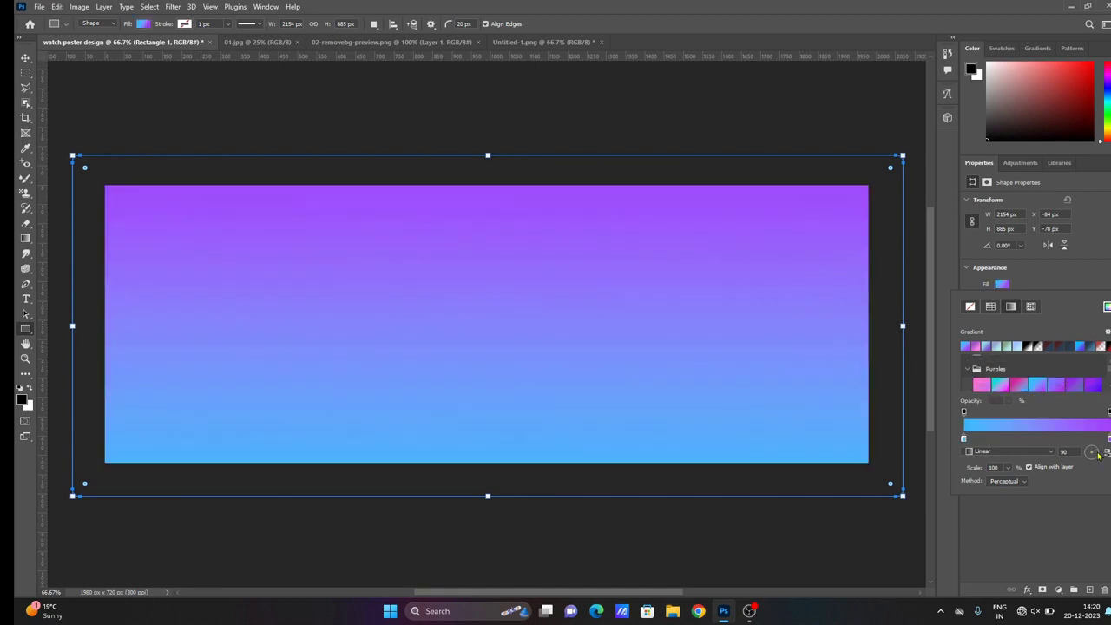
- Lighten the gradient stops to pale blue and soft lilac
double_click(963, 438)
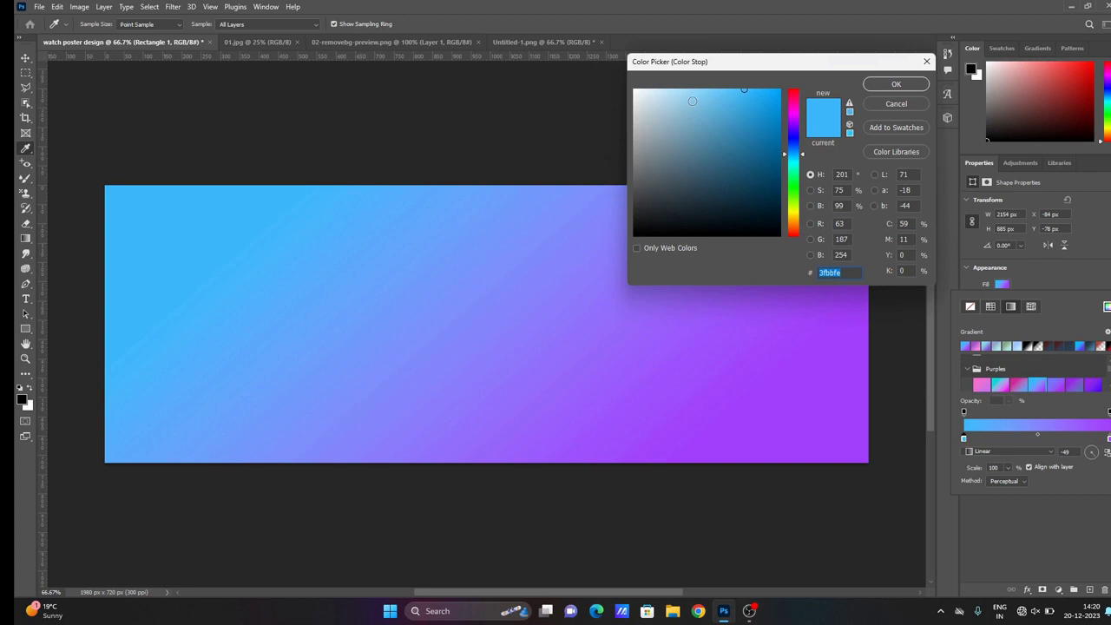
drag(682, 88, 685, 91)
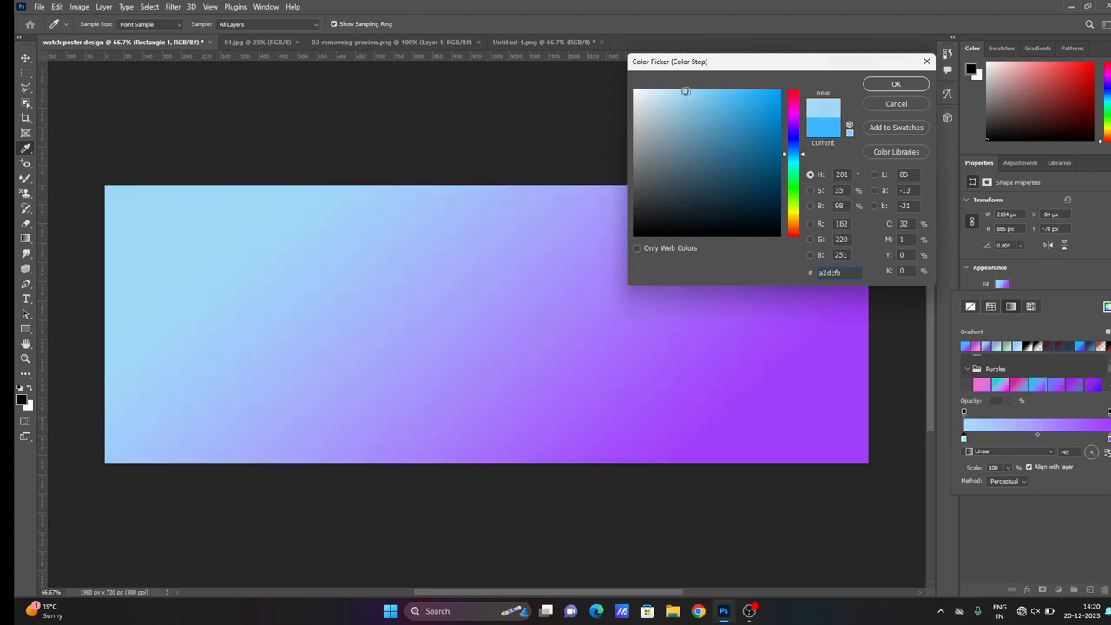
click(895, 84)
double_click(1105, 440)
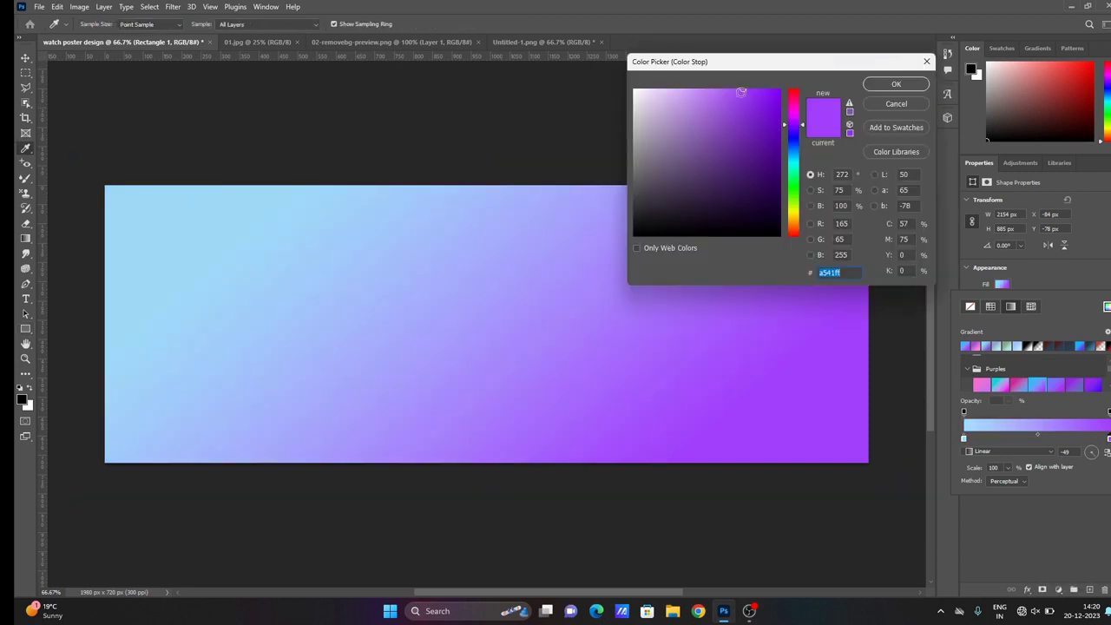
mouse_move(742, 90)
mouse_down()
mouse_move(671, 91)
mouse_move(689, 92)
mouse_up()
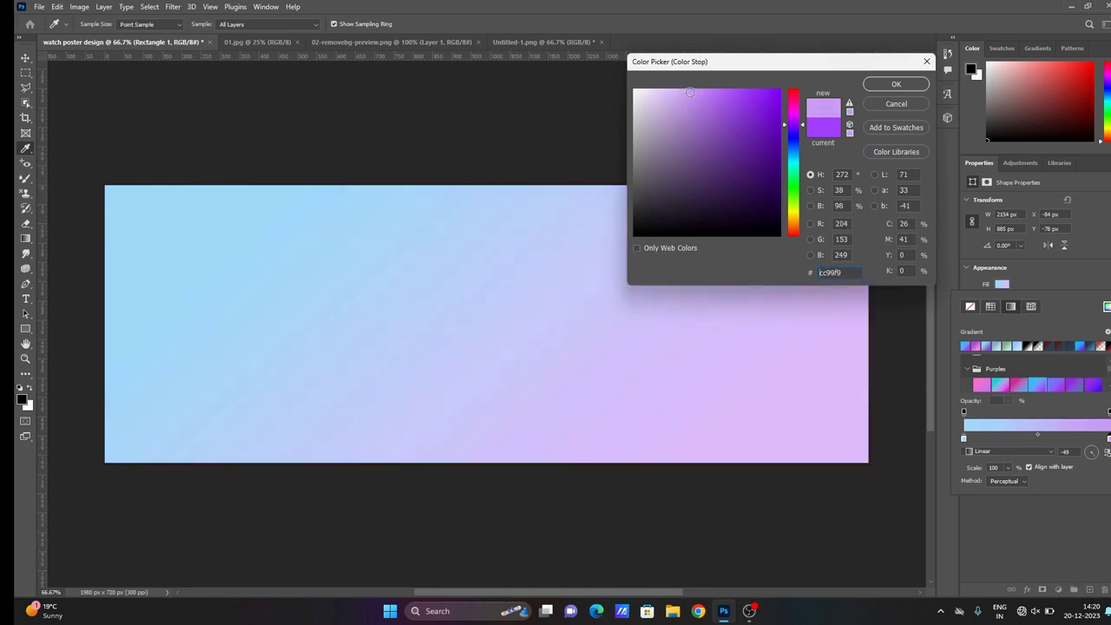
click(881, 86)
click(671, 157)
key(Escape)
- Select the watch in 01.jpg with the Object Selection Tool and move it into the banner
click(257, 42)
click(25, 103)
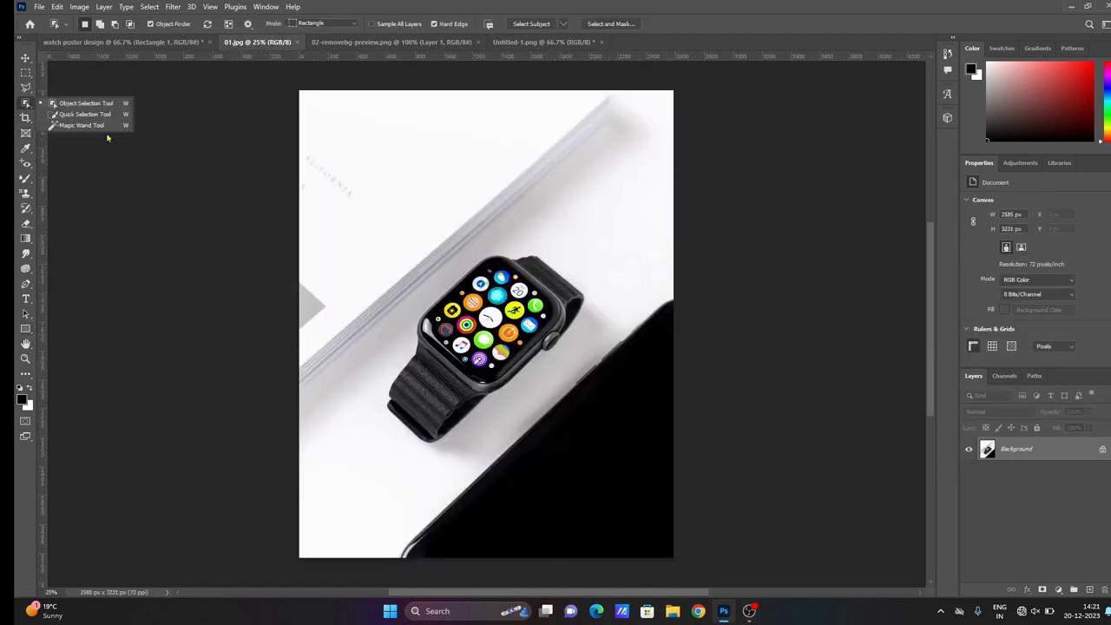
drag(351, 208, 616, 464)
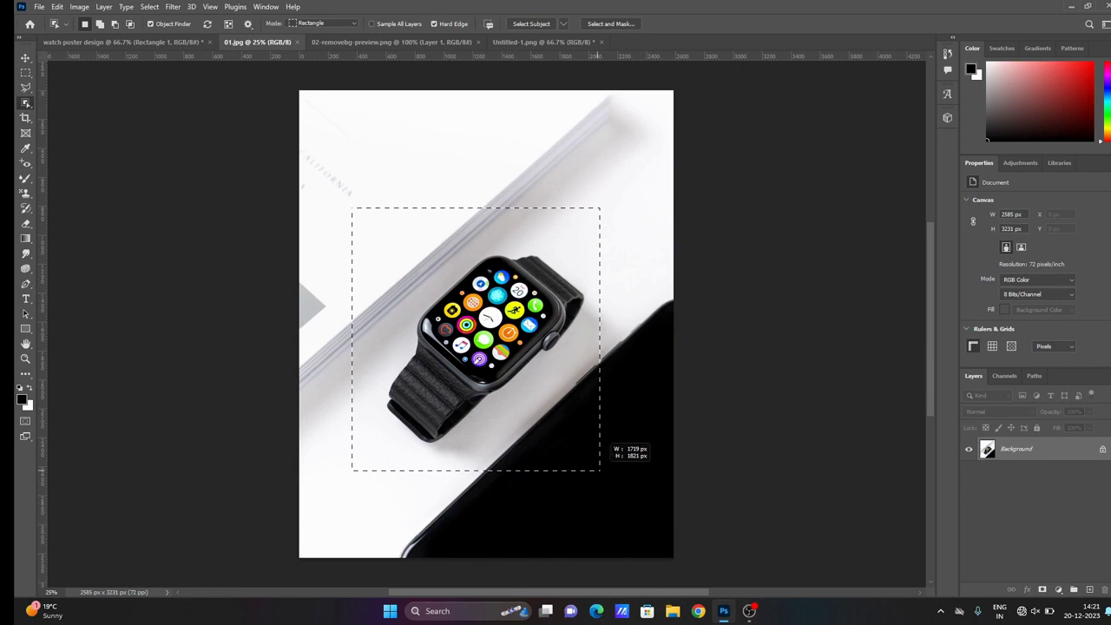
key(v)
mouse_move(452, 307)
mouse_down()
mouse_move(219, 161)
mouse_move(700, 331)
mouse_up()
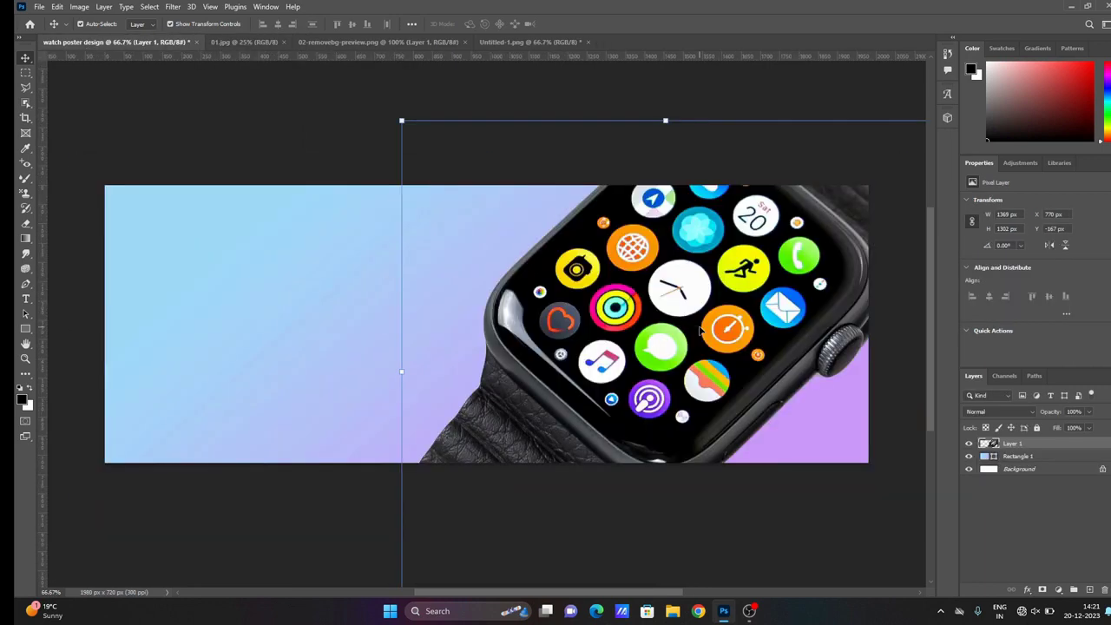
- Scale the watch down with Free Transform and place it on the banner's right side
key(ctrl+t)
key(ctrl+minus)
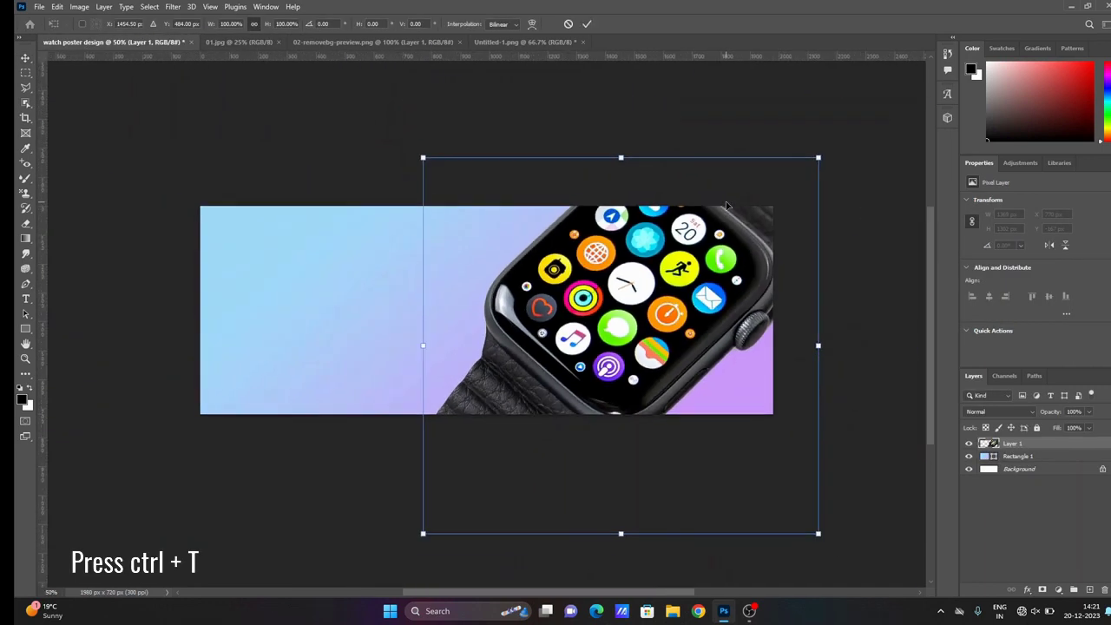
drag(818, 535, 567, 297)
drag(512, 234, 635, 319)
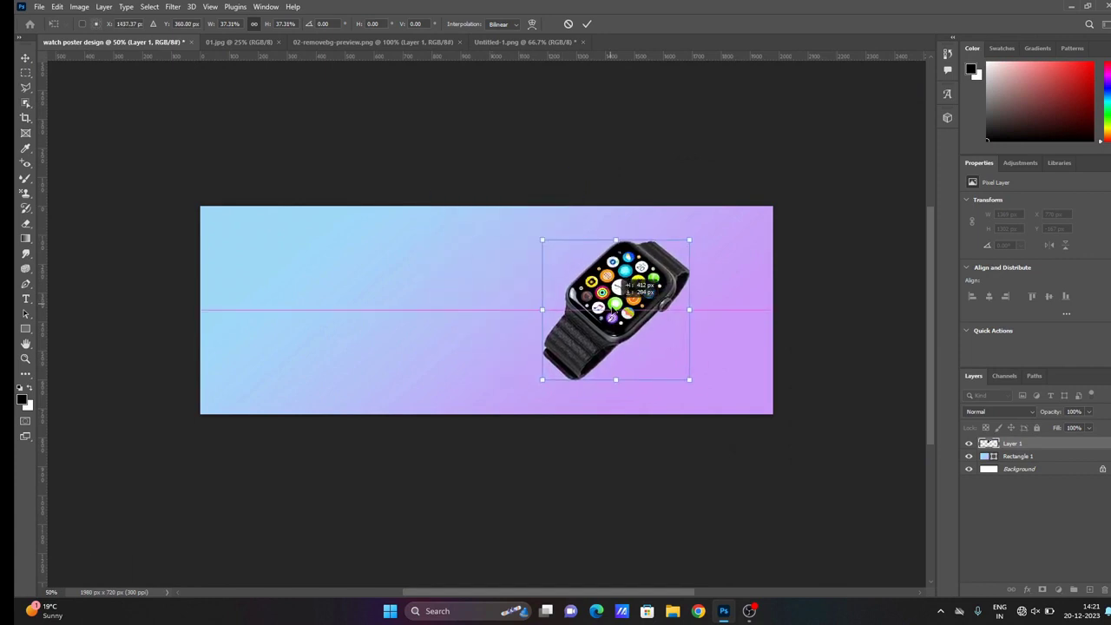
drag(690, 243, 712, 219)
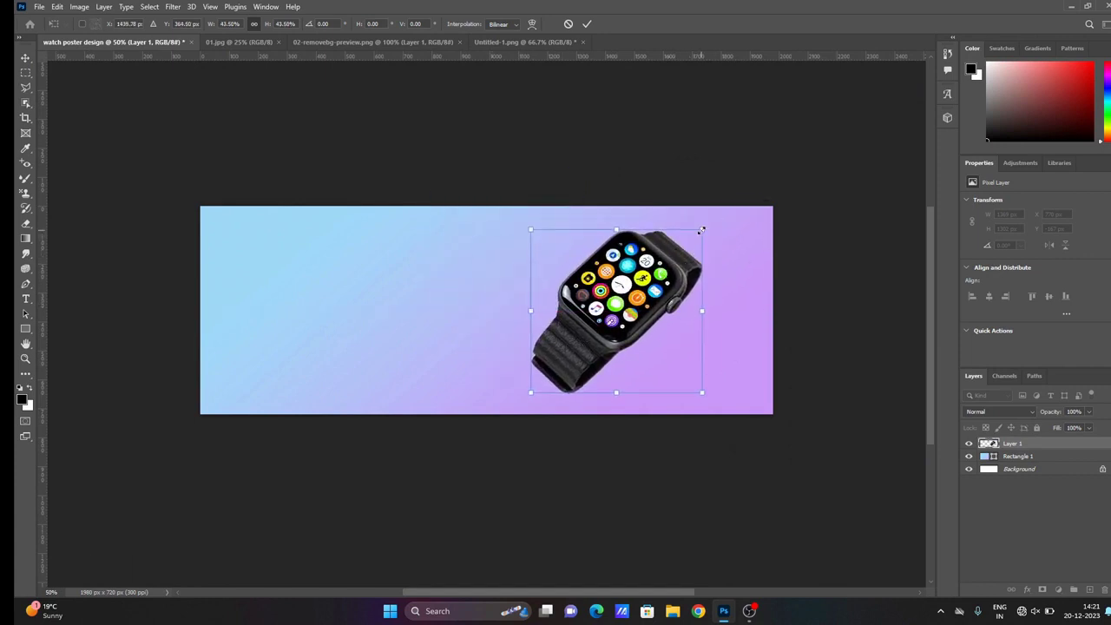
click(588, 23)
- Nudge the watch into place and start a new text layer at the upper left
drag(500, 340, 497, 346)
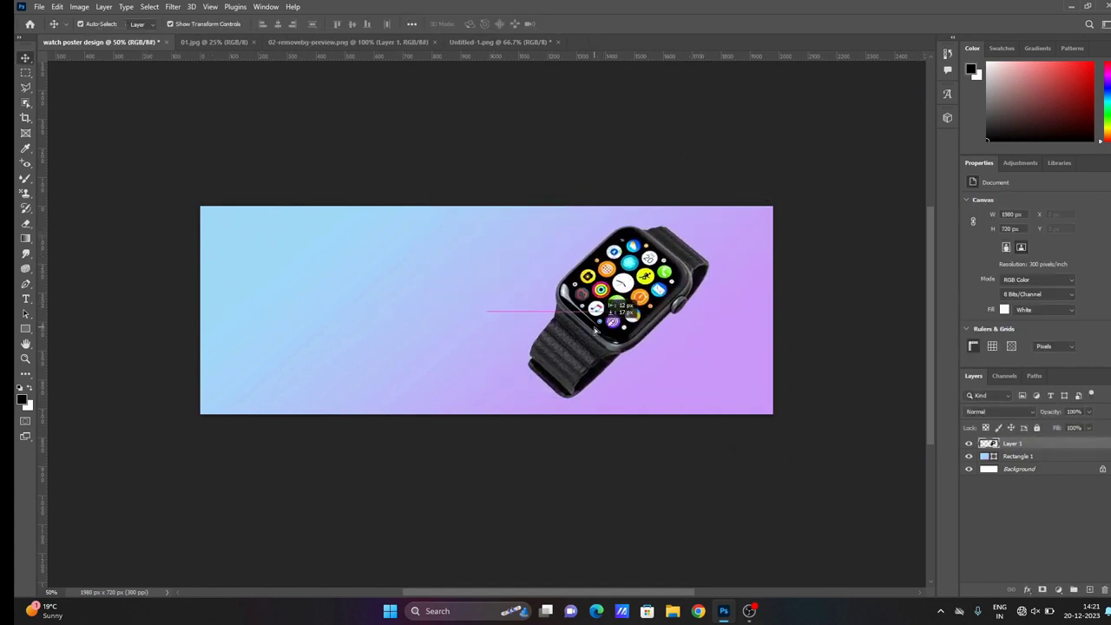
click(444, 150)
click(1073, 448)
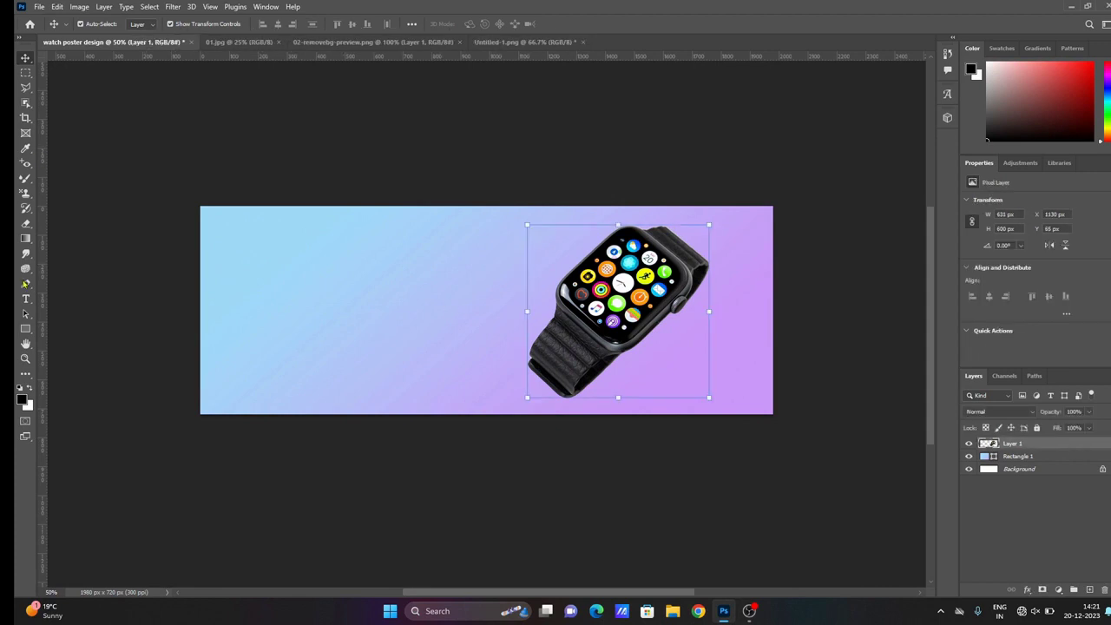
click(25, 299)
click(260, 251)
- Type SMART BRAND and color the word SMART deep purple
key(BackSpace)
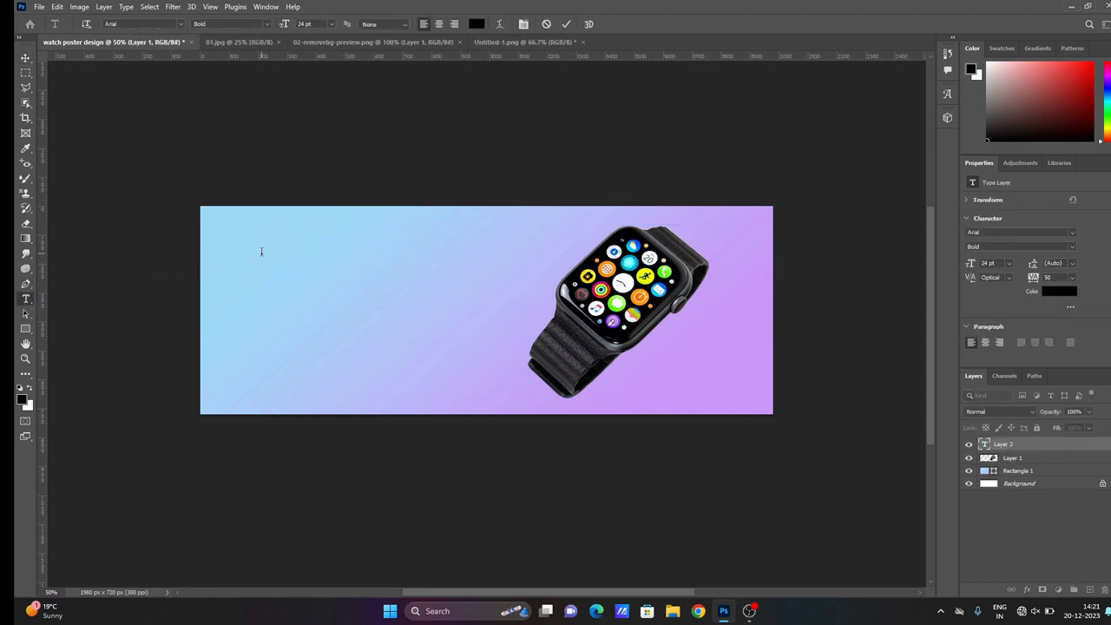
text(SMART )
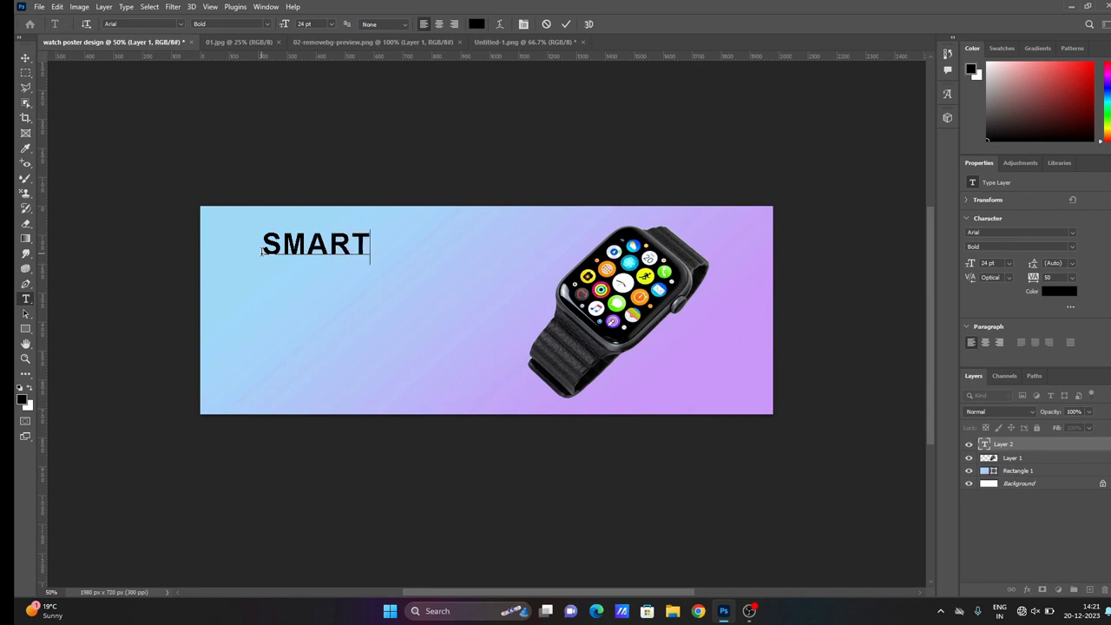
text(BRAND)
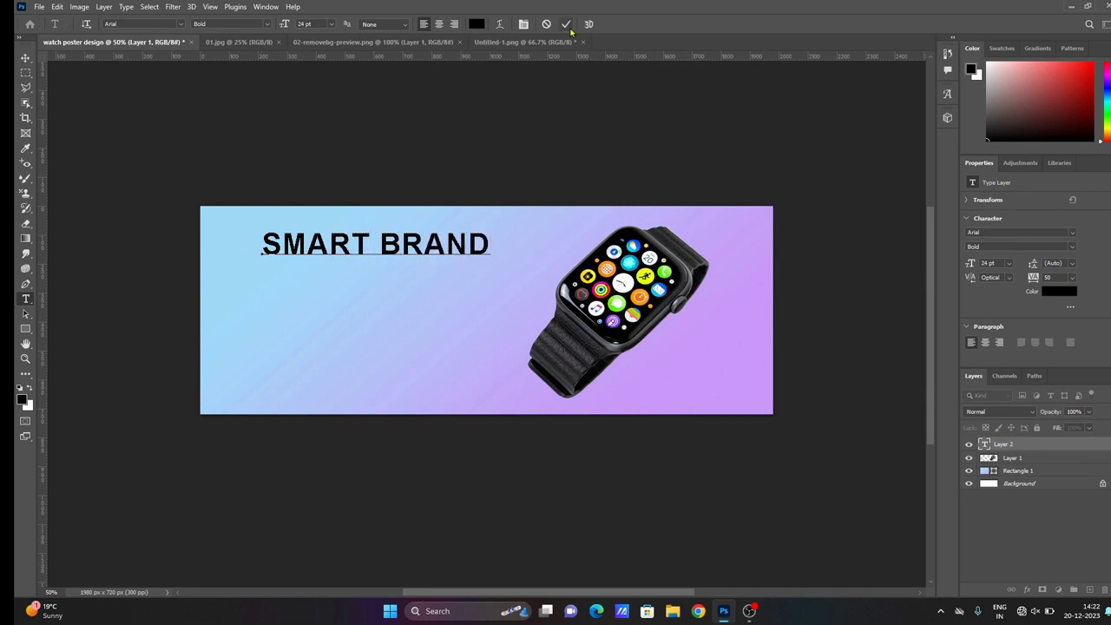
drag(371, 248, 205, 266)
click(476, 23)
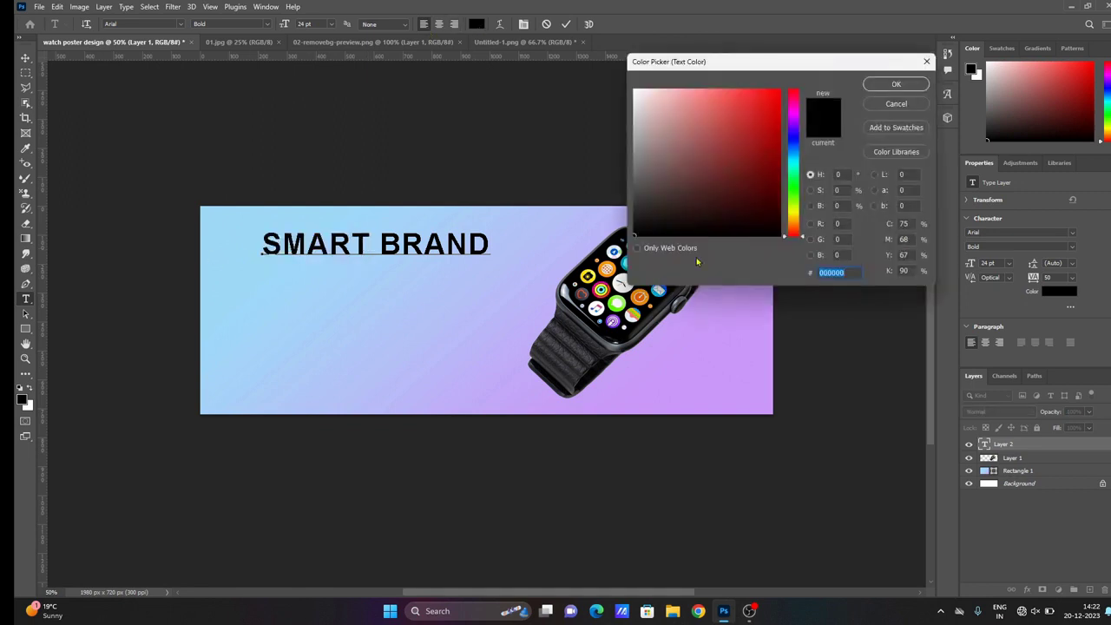
text(ca9cf9)
drag(742, 111, 778, 102)
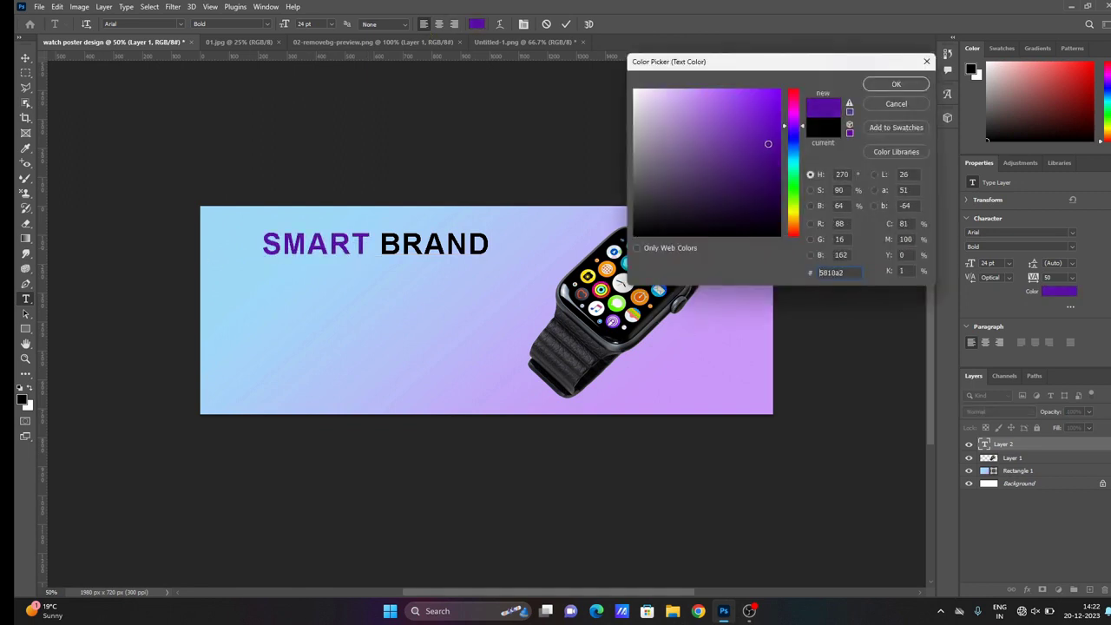
click(894, 84)
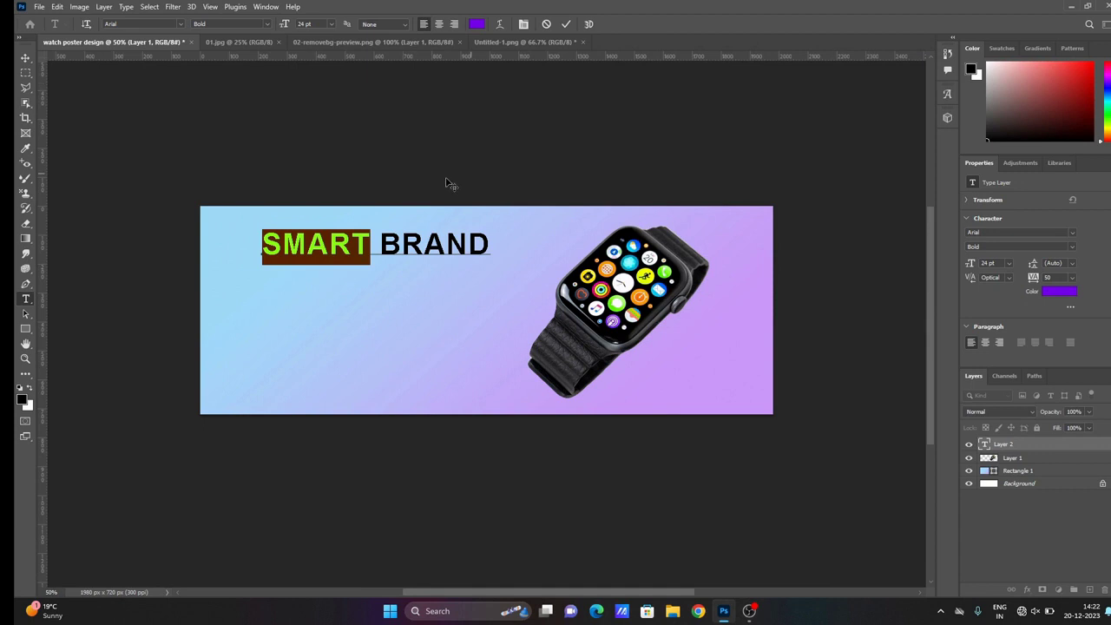
click(565, 24)
- Shift the SMART BRAND heading slightly left and down, keeping it at 24 pt
key(v)
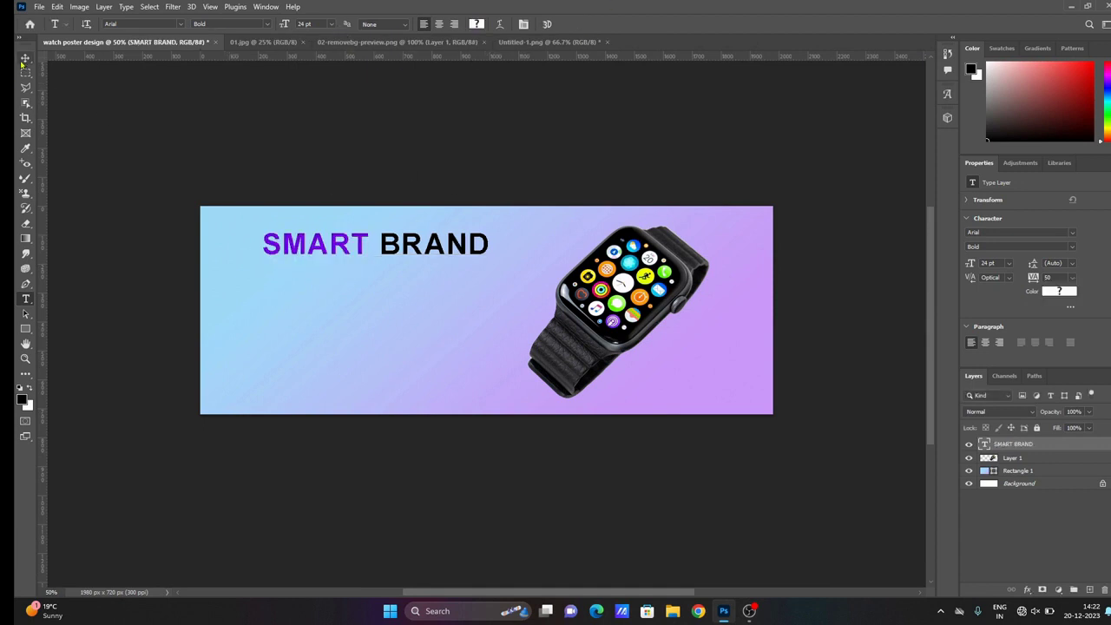
drag(392, 252, 359, 263)
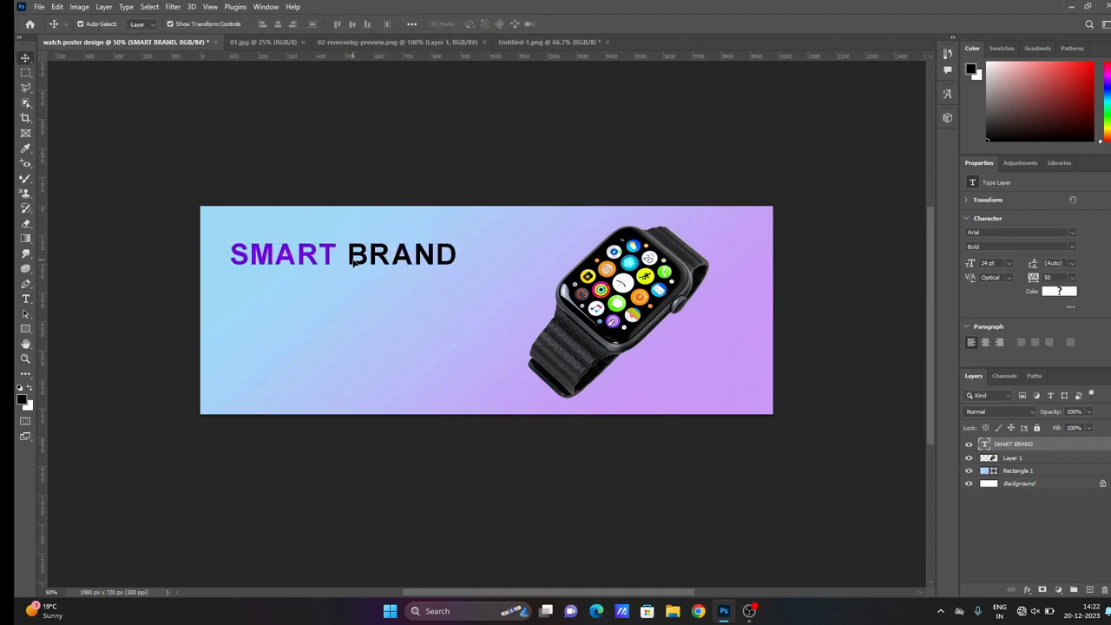
double_click(360, 261)
click(330, 23)
click(332, 139)
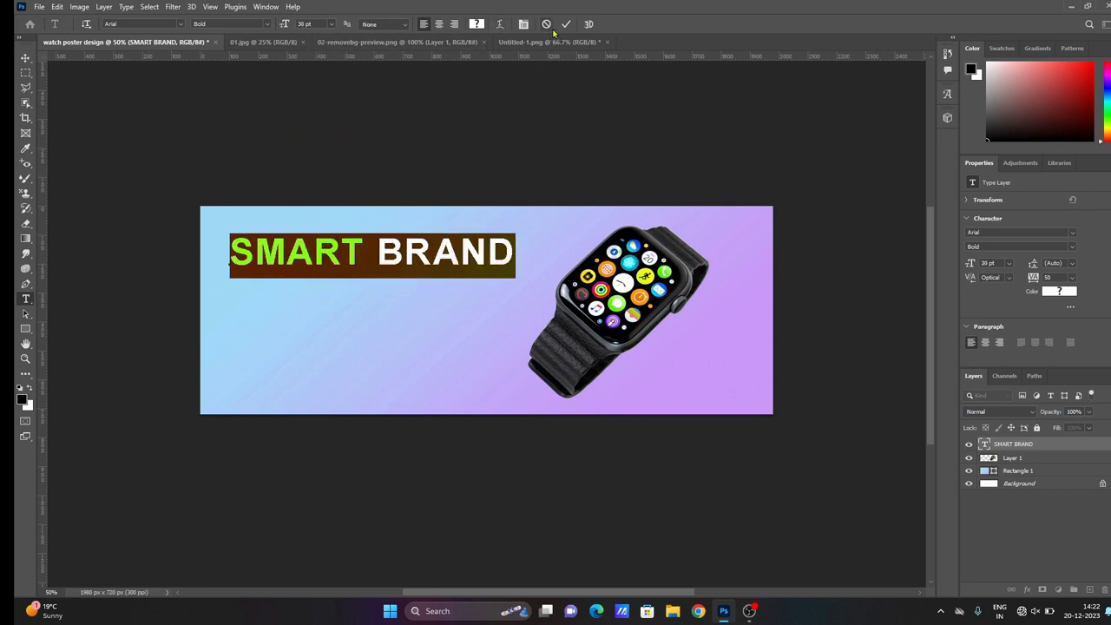
click(330, 24)
click(317, 127)
click(566, 25)
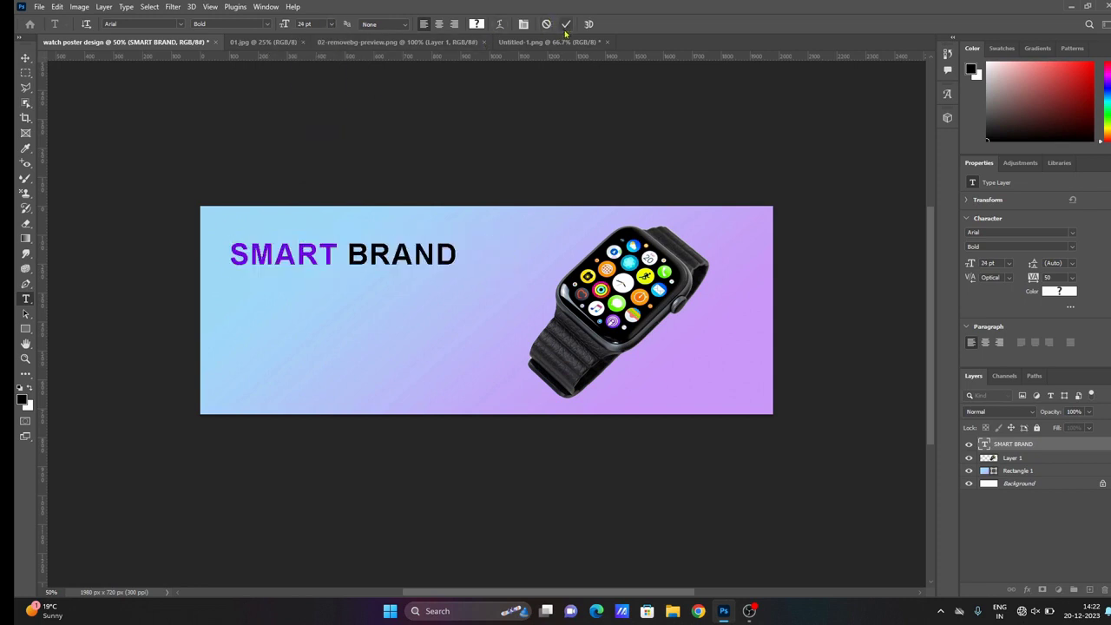
click(26, 58)
- Add a text layer reading MORE AND ONE below the heading
click(25, 299)
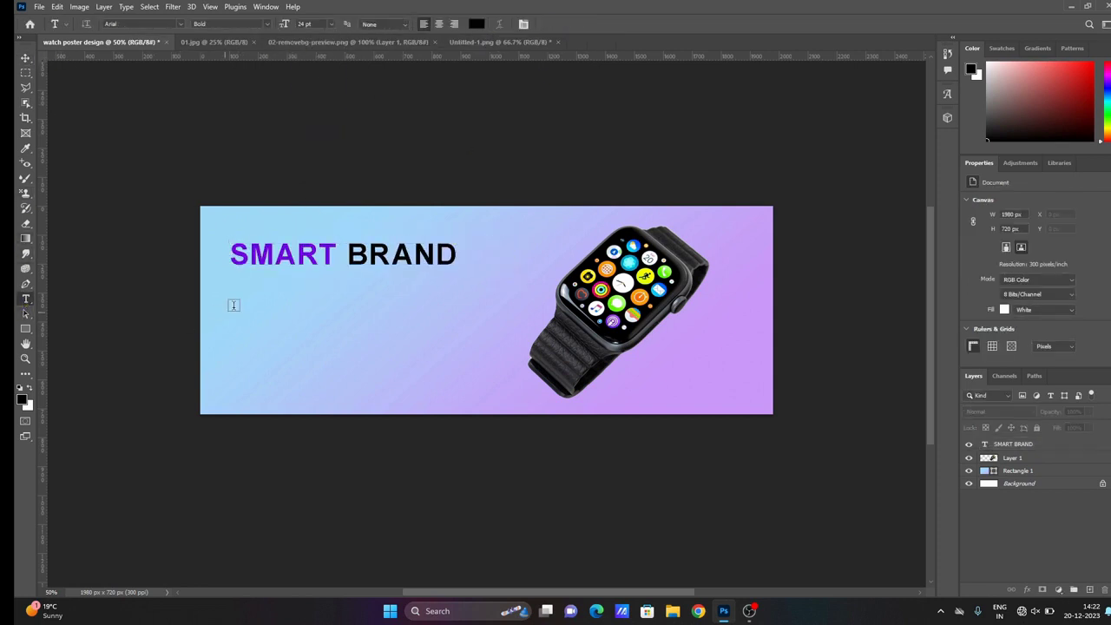
click(245, 300)
key(BackSpace)
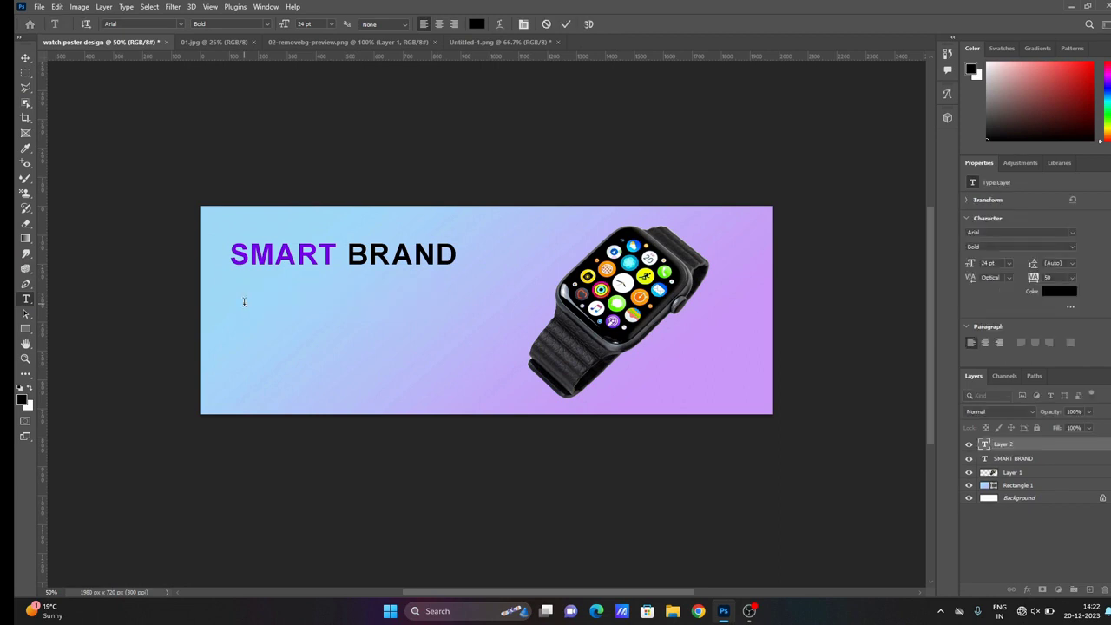
text(MORE )
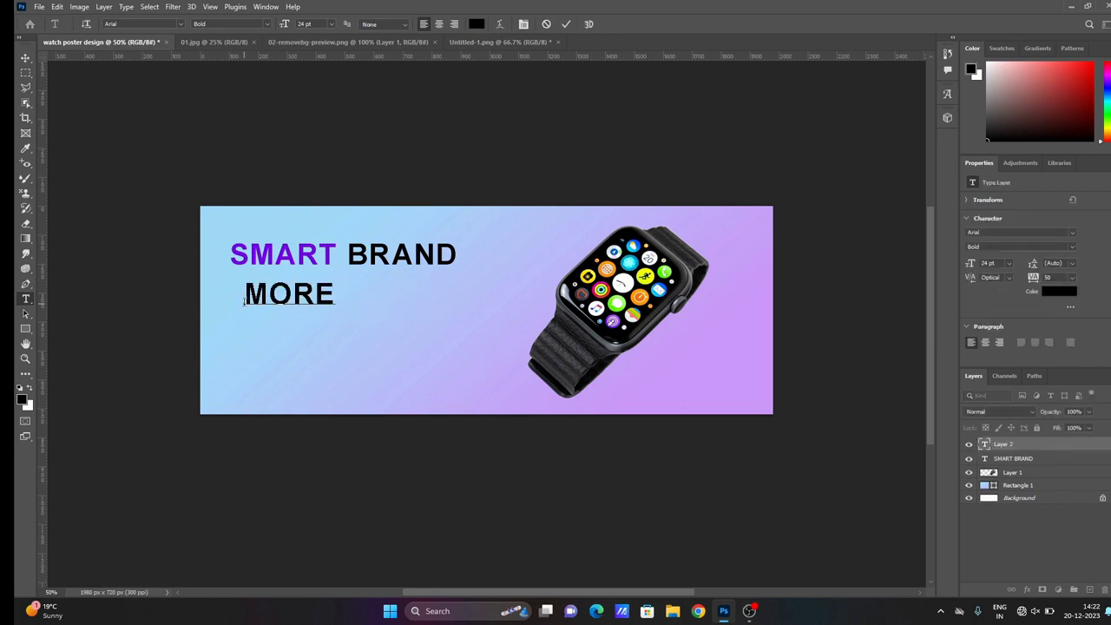
text(AND )
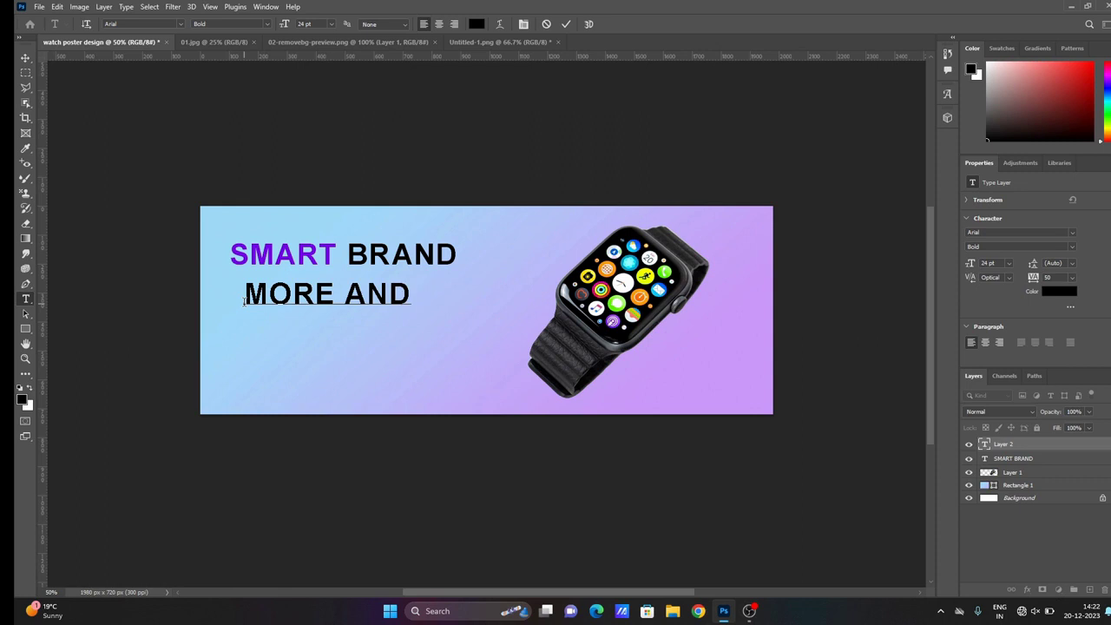
text(ONE)
click(565, 24)
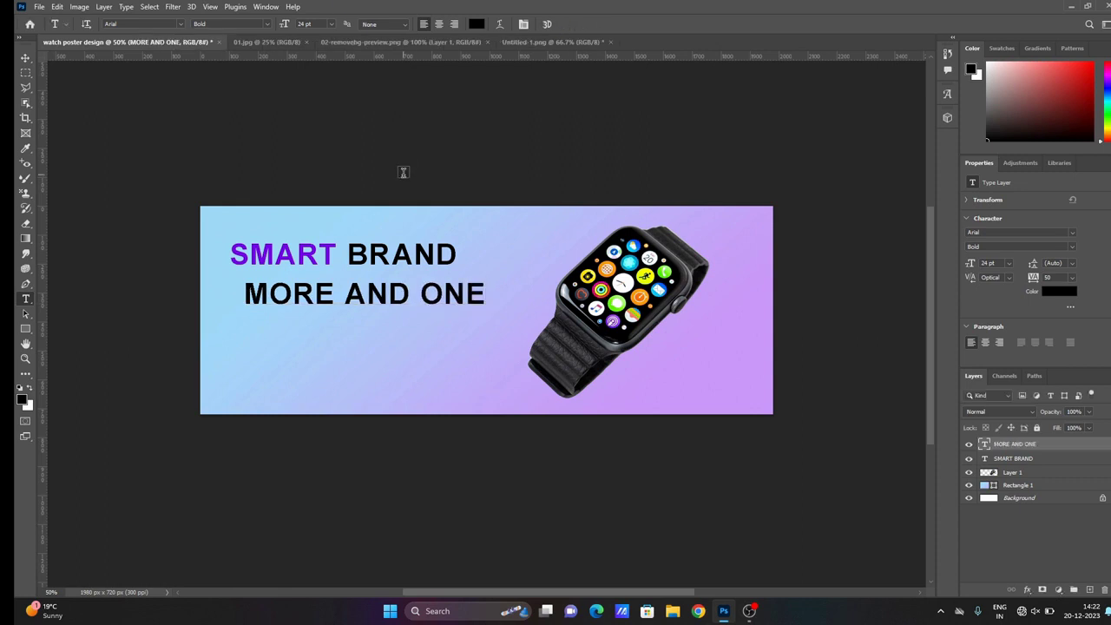
- Set the MORE AND ONE subtitle to 9 pt
click(507, 307)
double_click(452, 293)
click(472, 295)
drag(472, 295, 315, 92)
click(331, 24)
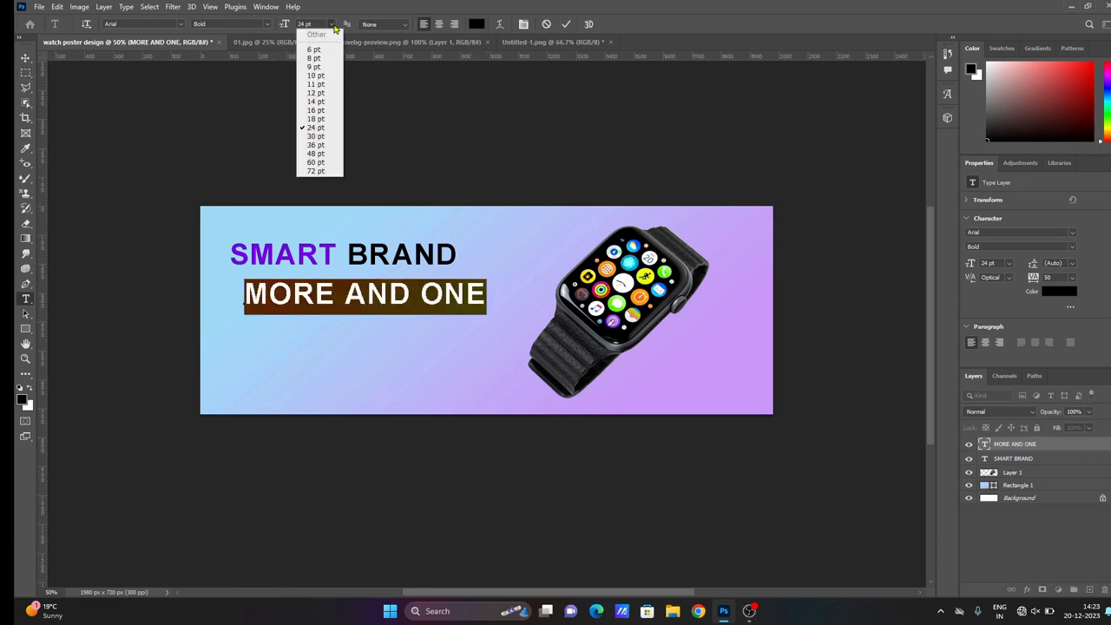
click(314, 66)
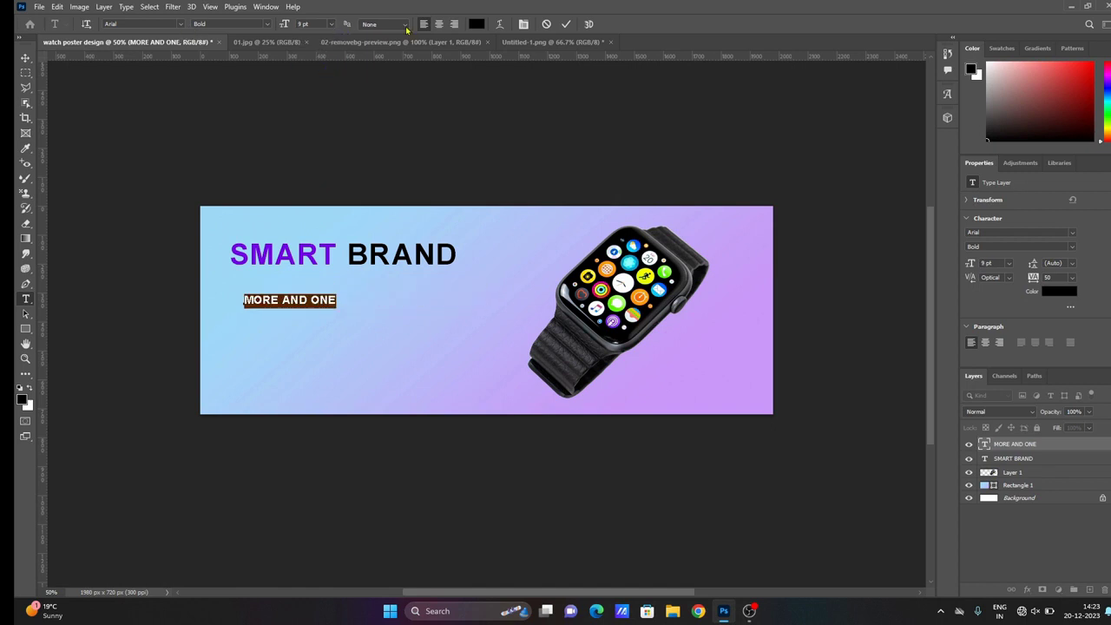
click(564, 25)
- Move the subtitle under SMART BRAND, change it to MORE AND NUMBER, and nudge it right
click(25, 57)
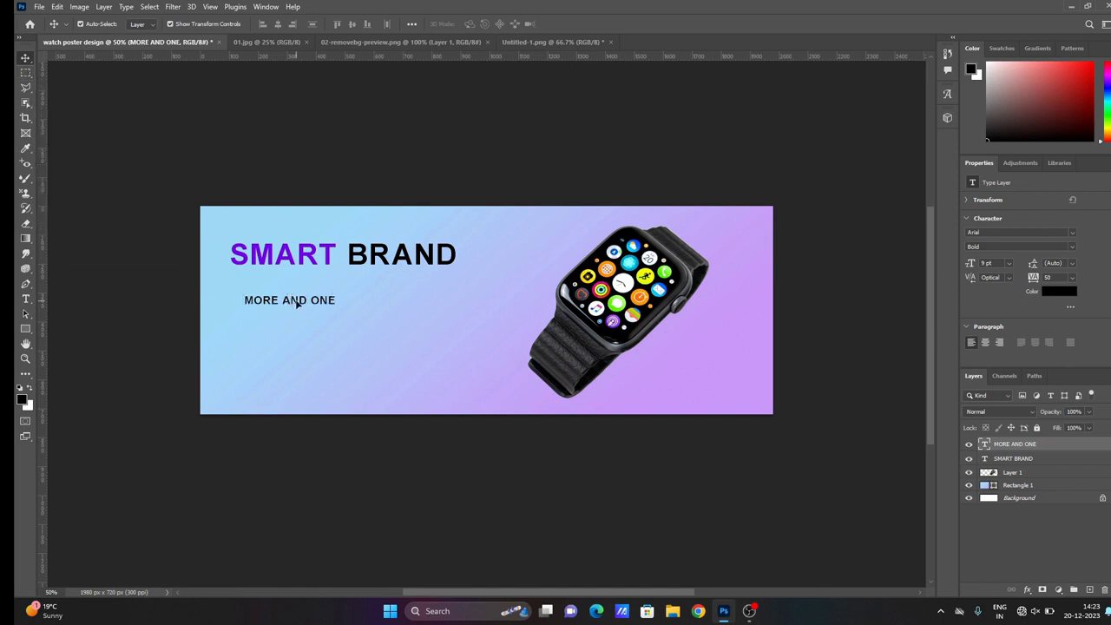
drag(300, 307, 295, 271)
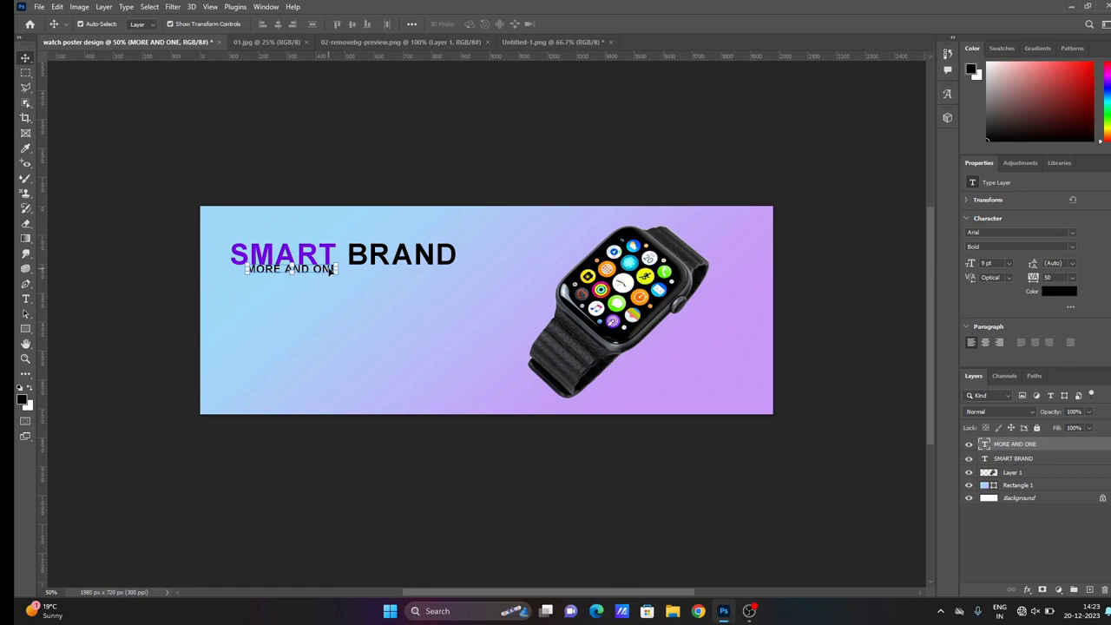
double_click(329, 270)
click(334, 269)
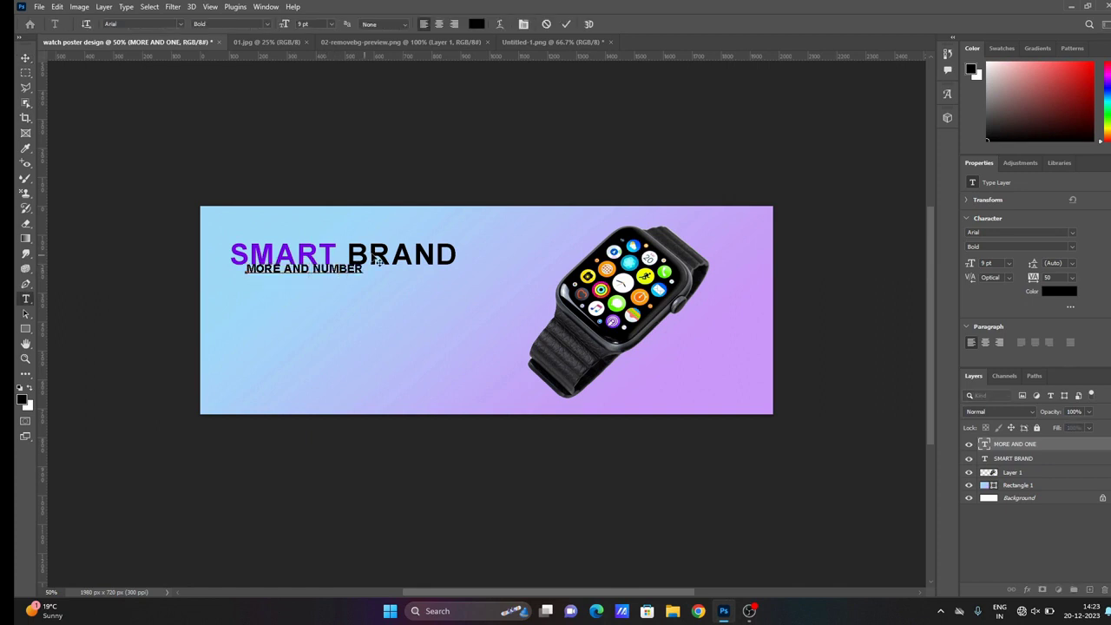
click(566, 23)
key(v)
drag(315, 270, 330, 271)
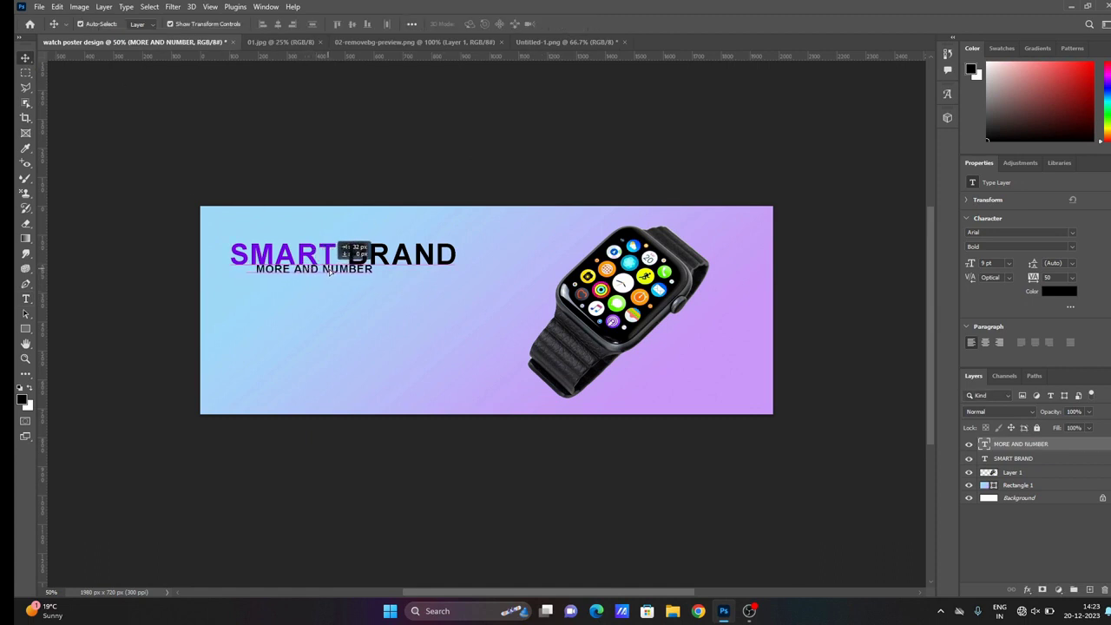
drag(330, 272, 348, 272)
- Start another empty text layer below the title
click(416, 112)
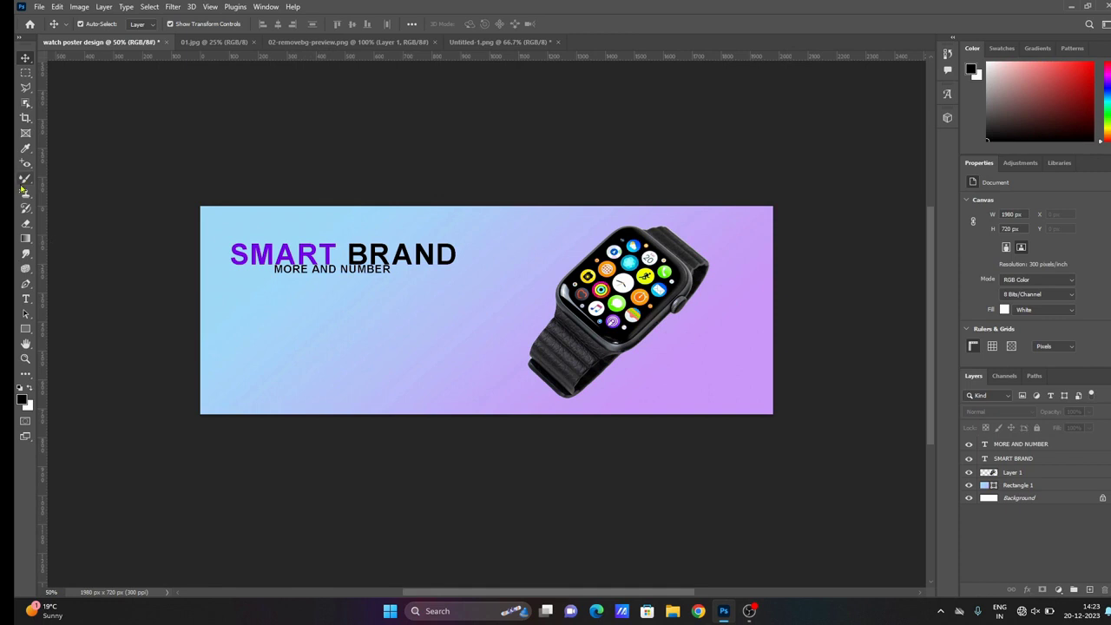
click(25, 299)
click(250, 294)
- Type WATCH at 36 pt
key(BackSpace)
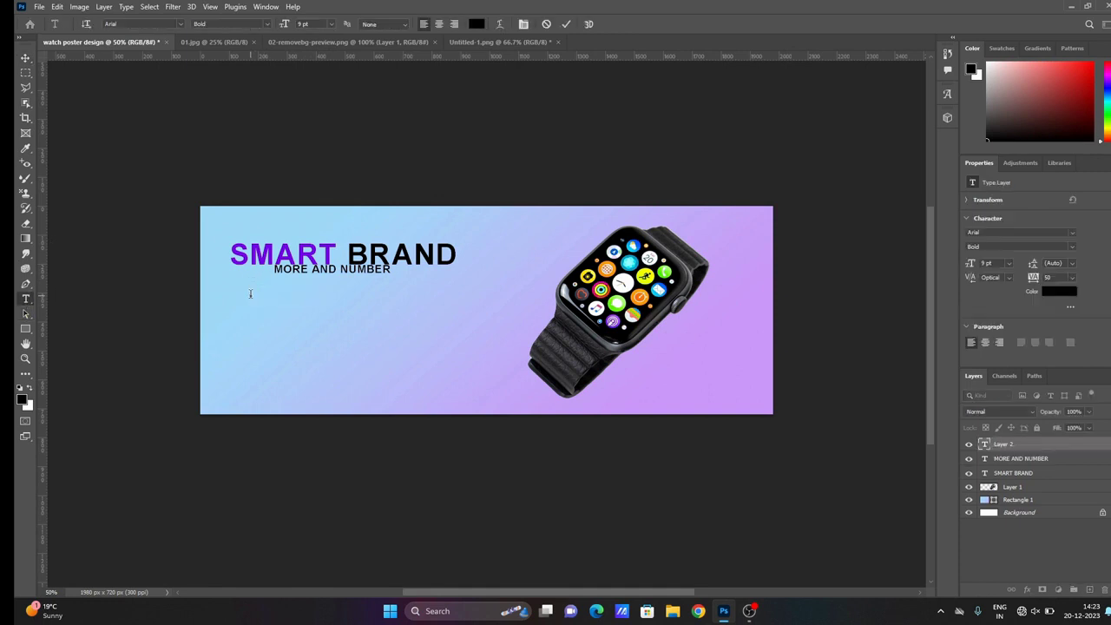
click(330, 24)
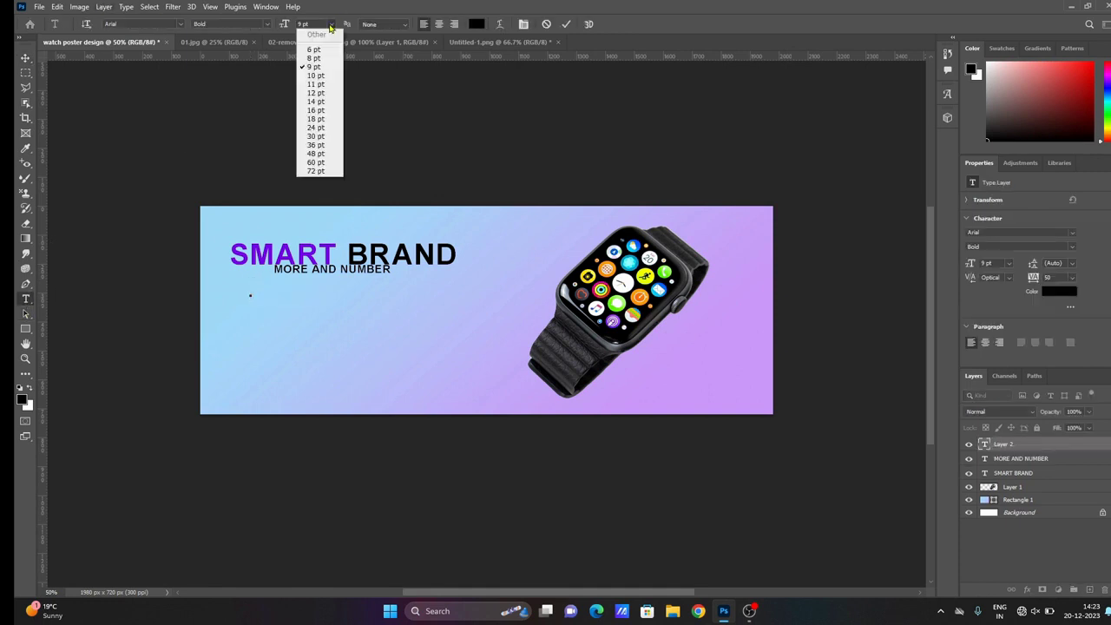
click(318, 145)
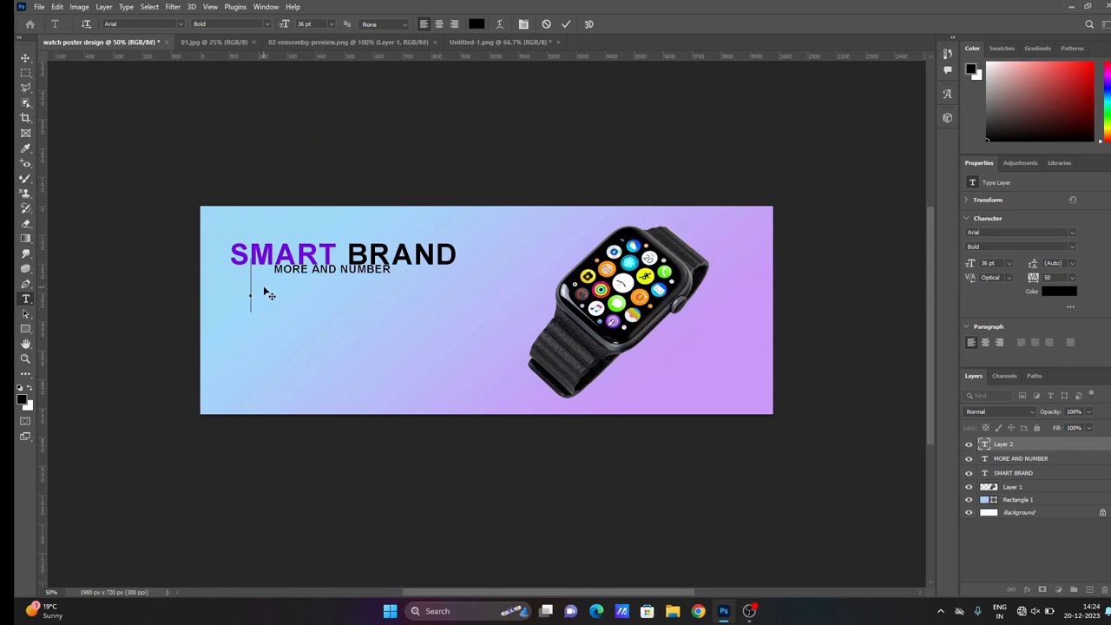
text(WATCH)
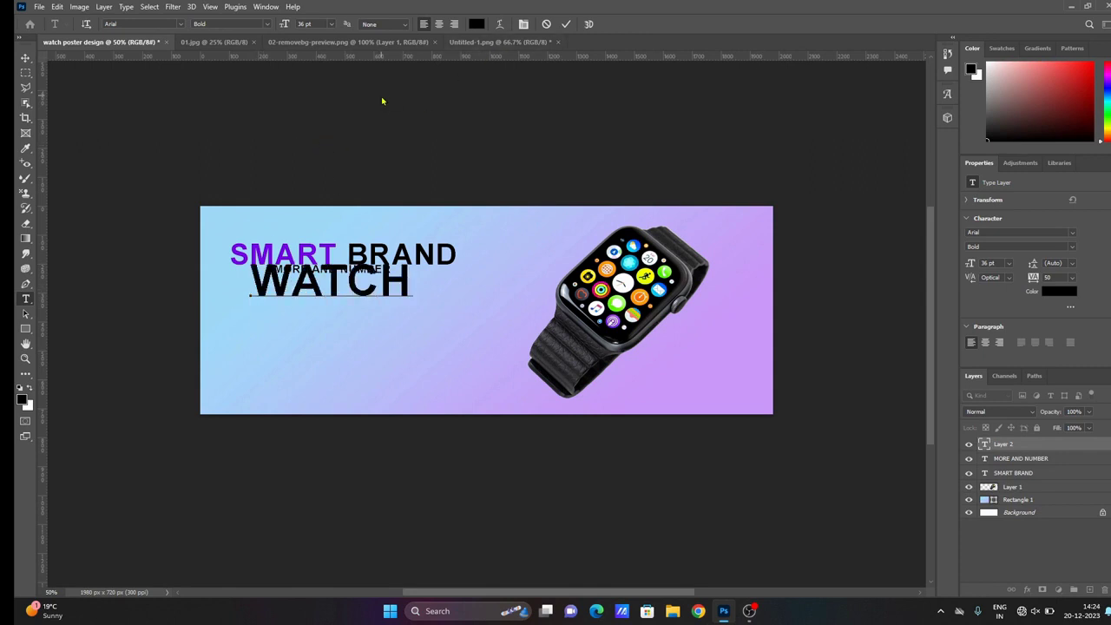
- Color WATCH with the purple sampled from the word SMART
drag(415, 286, 250, 287)
click(476, 24)
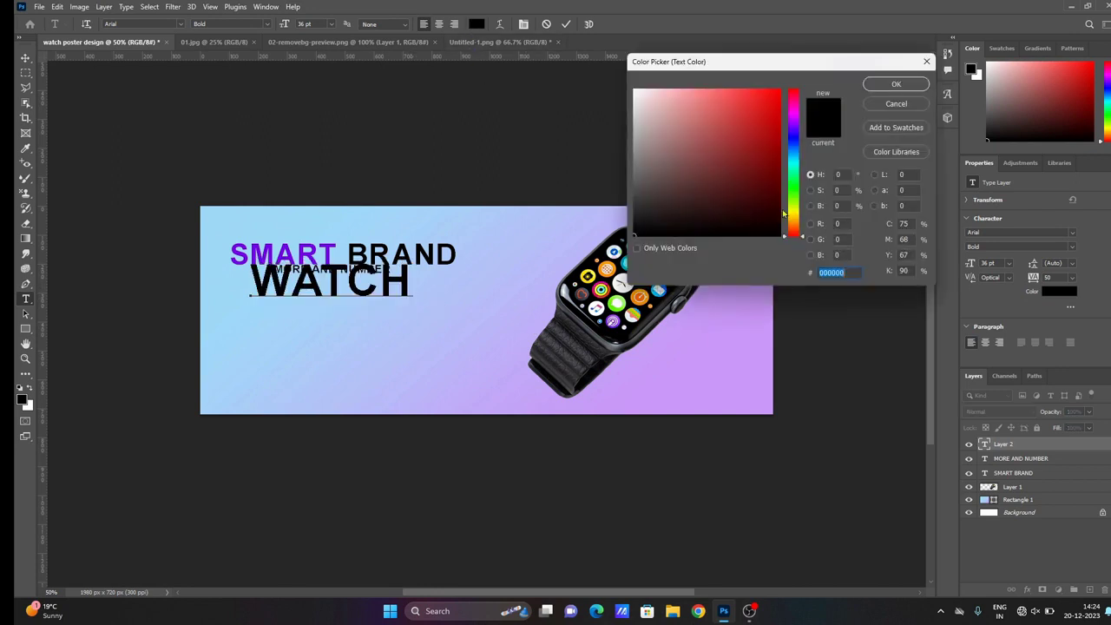
click(268, 253)
click(903, 85)
click(391, 271)
- Move WATCH below the subtitle, keeping its size at 36 pt
key(v)
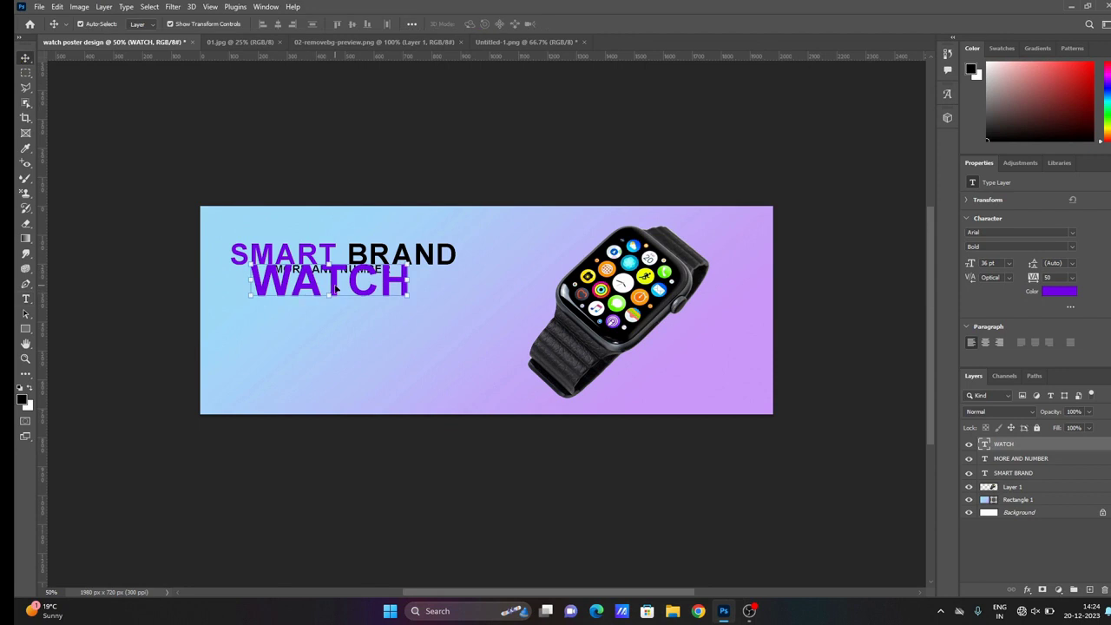
drag(335, 288, 332, 317)
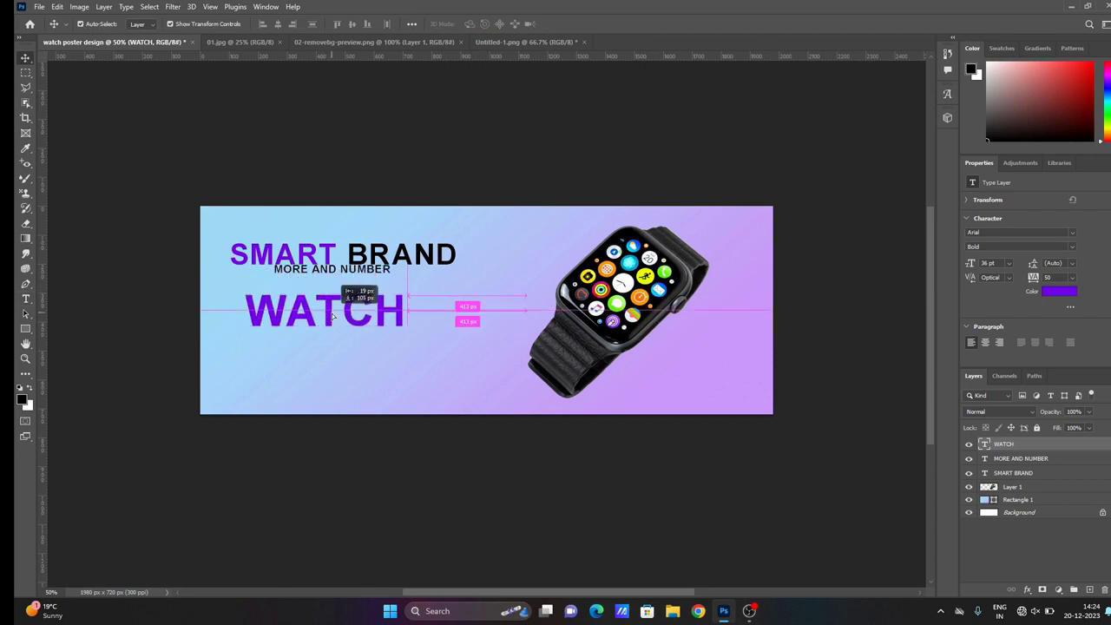
double_click(329, 313)
click(330, 24)
click(339, 159)
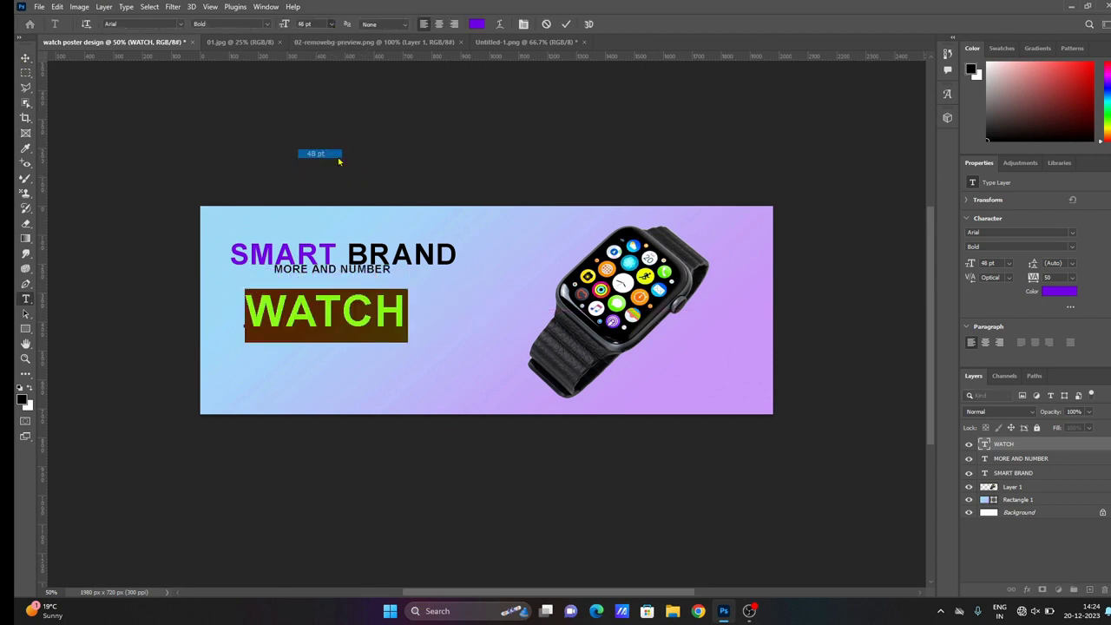
click(331, 24)
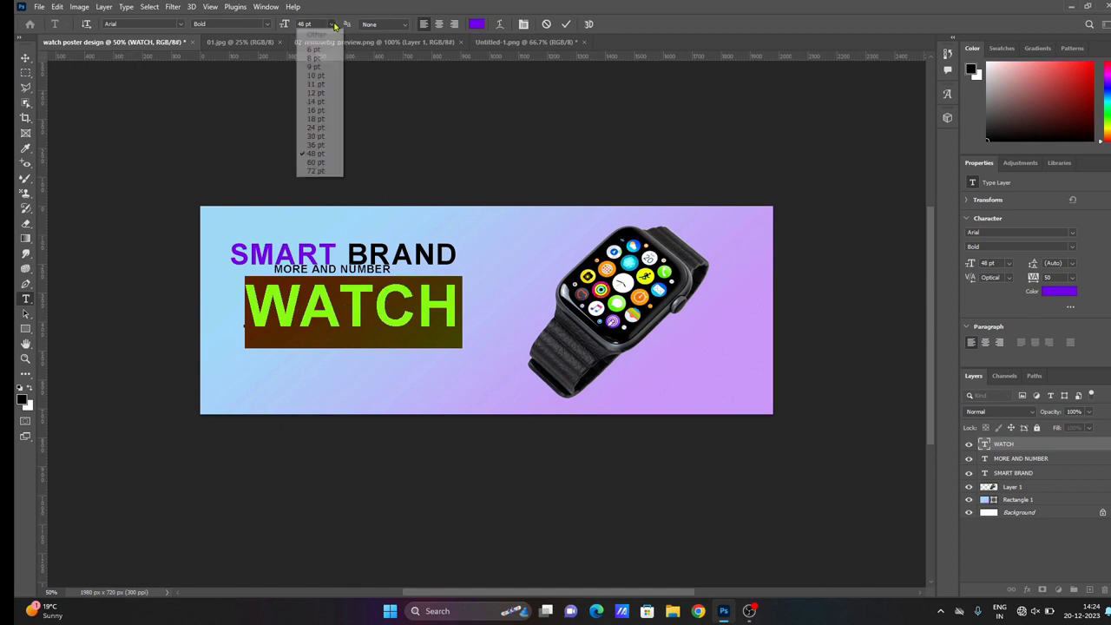
click(338, 148)
click(565, 25)
- Position WATCH directly beneath MORE AND NUMBER
key(v)
drag(344, 281, 351, 260)
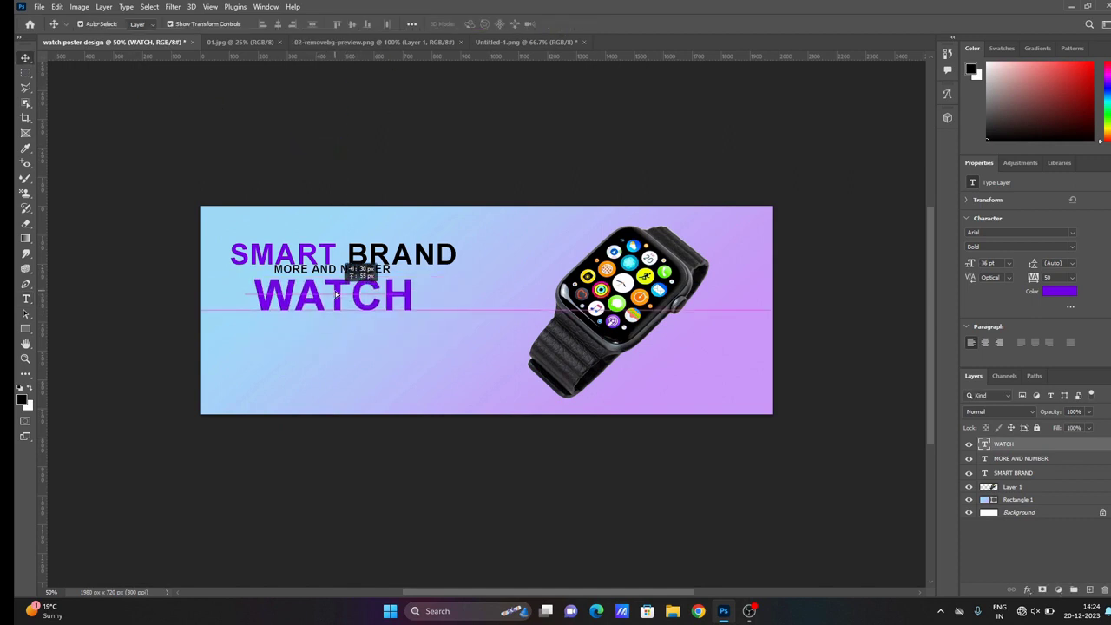
click(575, 399)
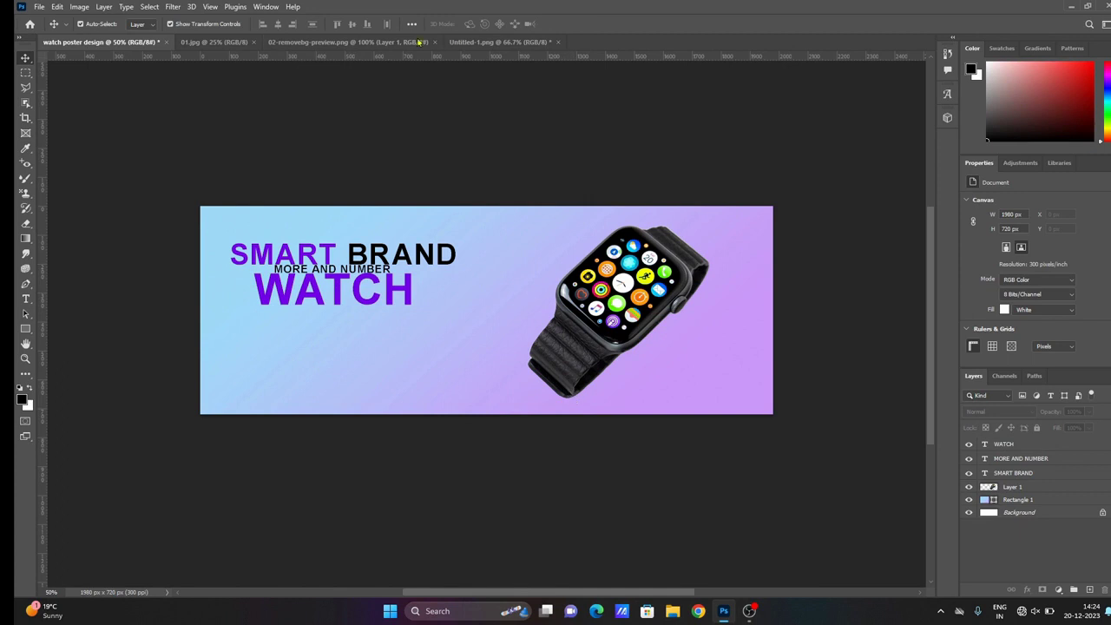
- Bring the blue splash from 02-removebg-preview.png into the banner, below MORE AND NUMBER
click(420, 42)
drag(442, 301, 448, 291)
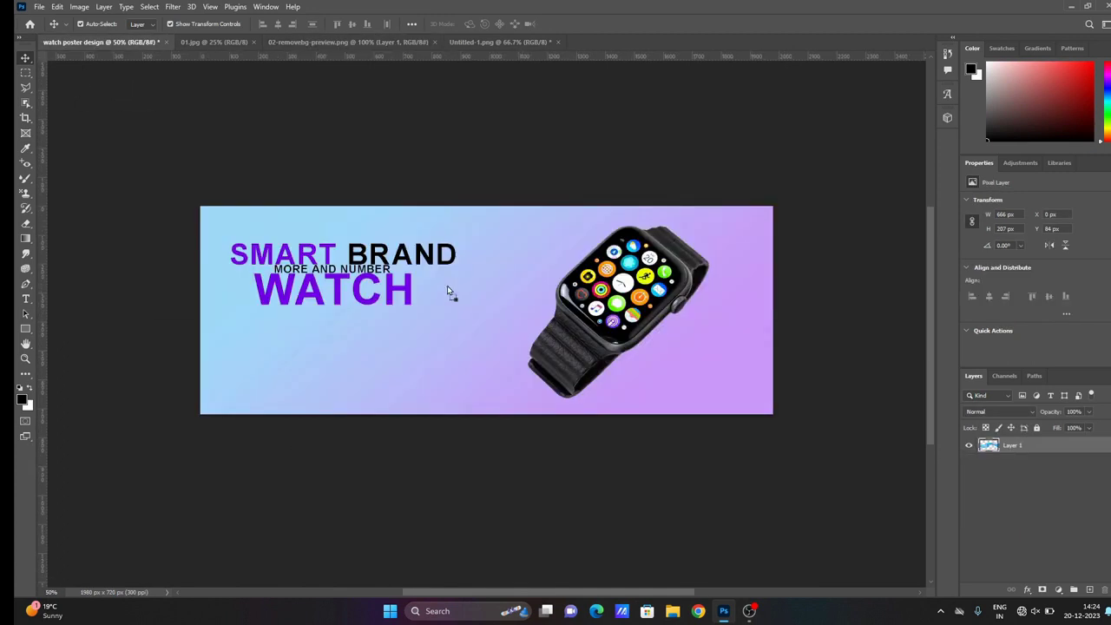
drag(523, 323, 547, 325)
drag(1062, 443, 1000, 472)
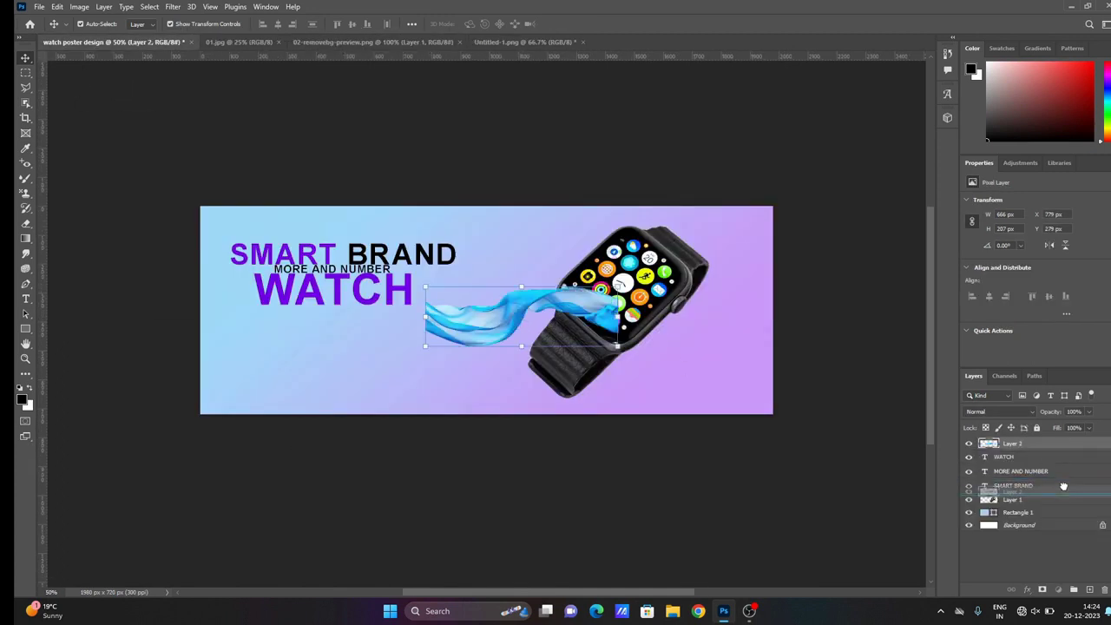
- Rotate the splash about -47° diagonally and enlarge it to roughly 150%
key(ctrl+t)
right_click(581, 300)
click(614, 286)
drag(614, 285, 590, 187)
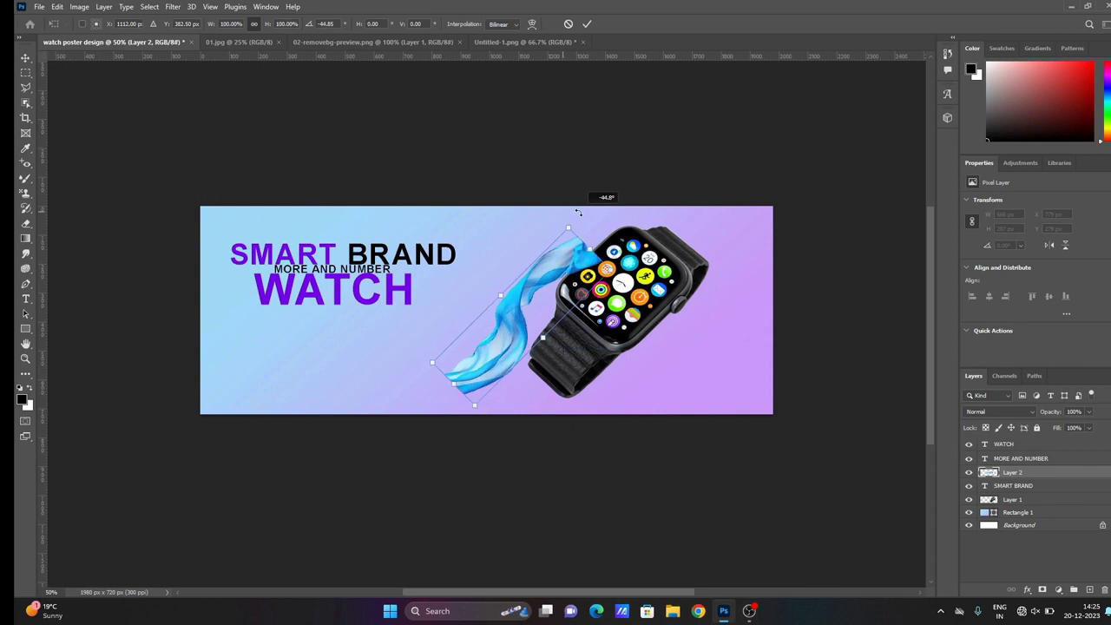
right_click(540, 297)
click(573, 228)
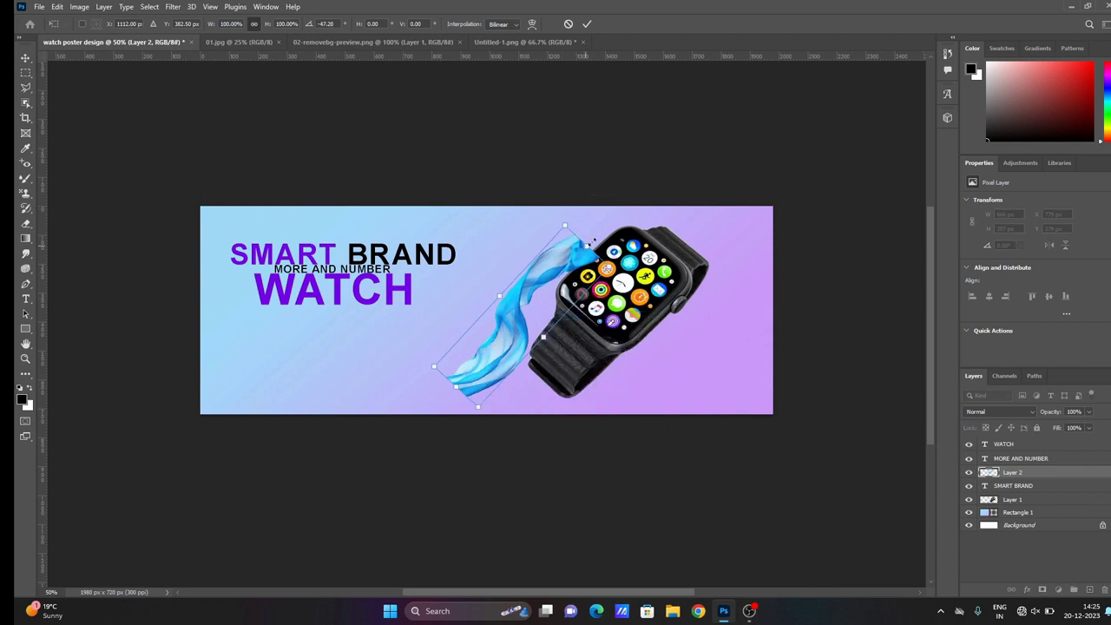
drag(590, 243, 625, 176)
- Scale the splash to 174.63% and position it across the watch
mouse_move(549, 258)
mouse_down()
mouse_move(558, 304)
mouse_move(564, 295)
mouse_up()
drag(691, 235, 706, 202)
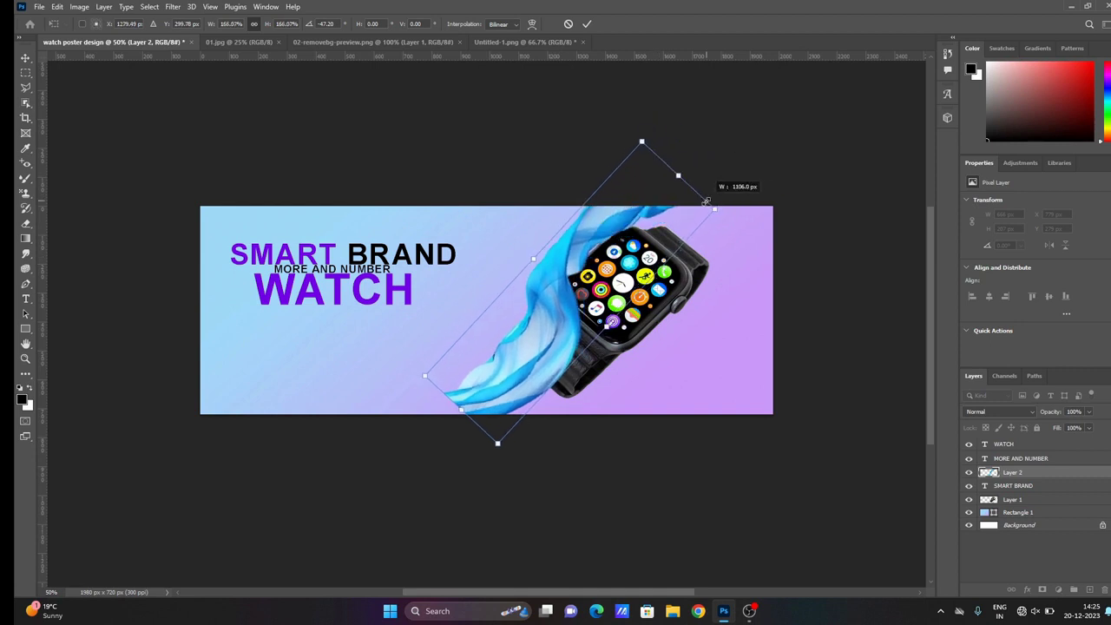
mouse_move(541, 299)
mouse_down()
mouse_move(518, 316)
mouse_move(527, 321)
mouse_up()
drag(447, 425, 435, 415)
drag(503, 363, 518, 380)
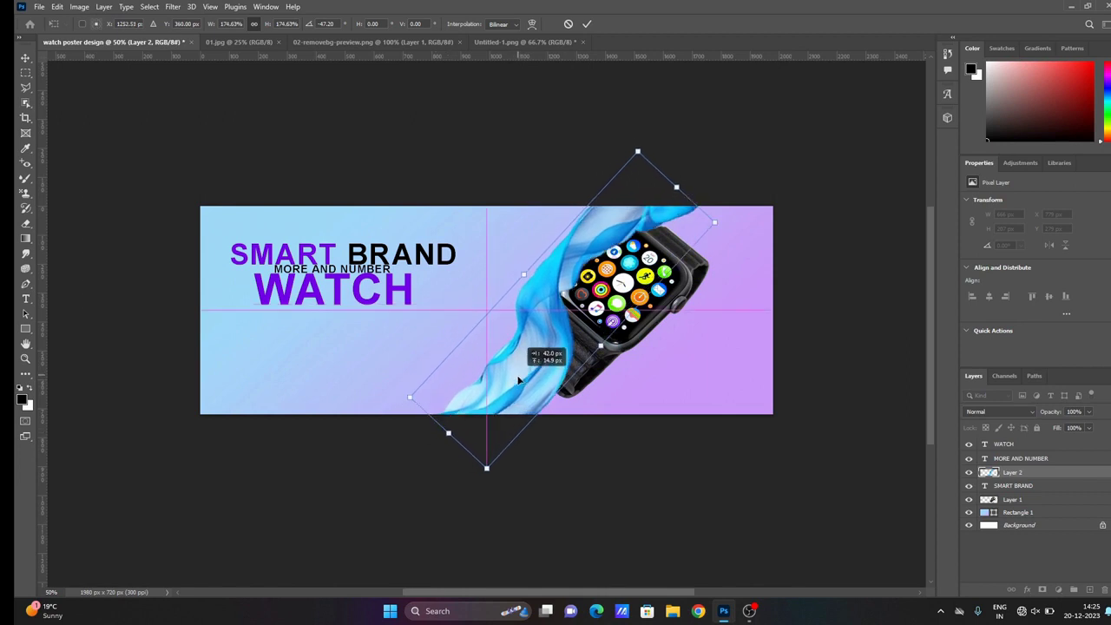
click(586, 24)
- Duplicate the splash, flip the copy vertically, tilt it, and place it beneath the watch layer
key(ctrl+j)
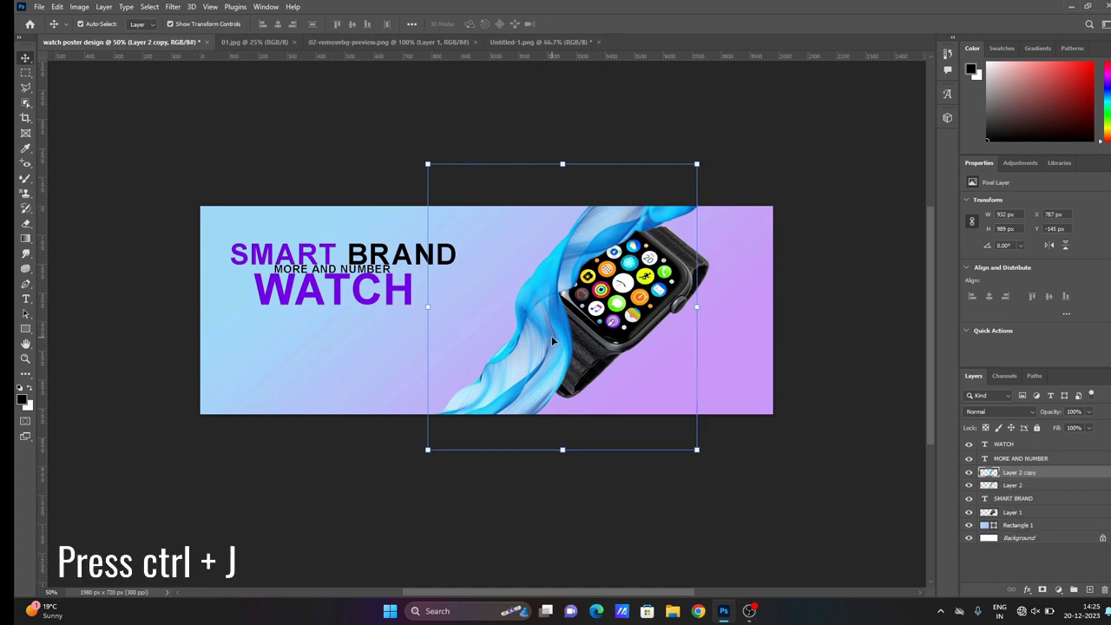
key(ctrl+t)
right_click(551, 336)
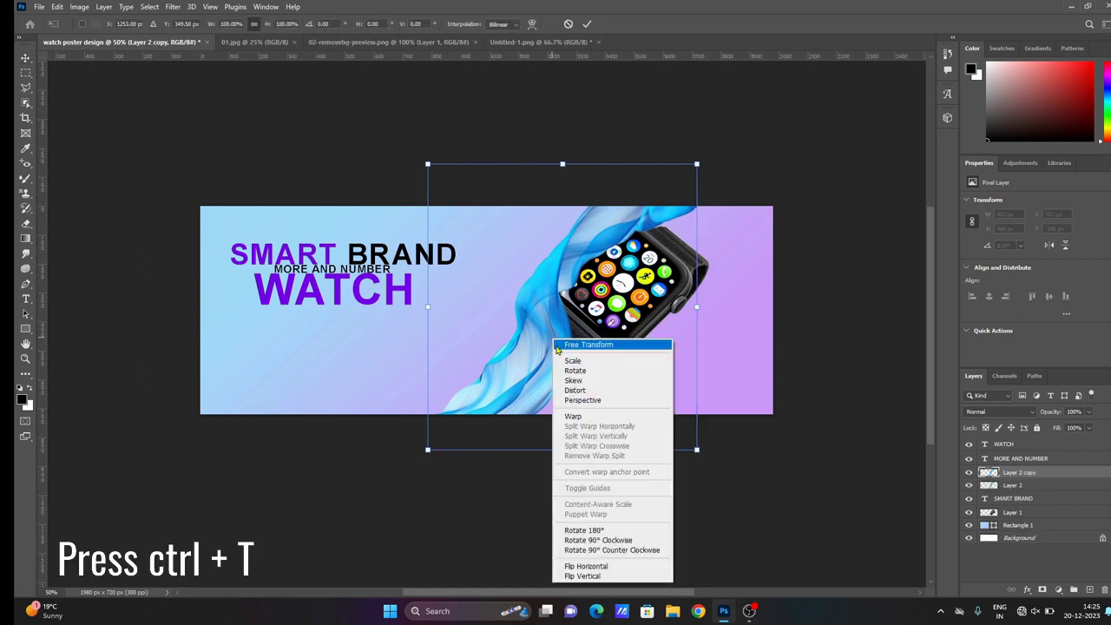
click(597, 576)
drag(553, 296, 688, 308)
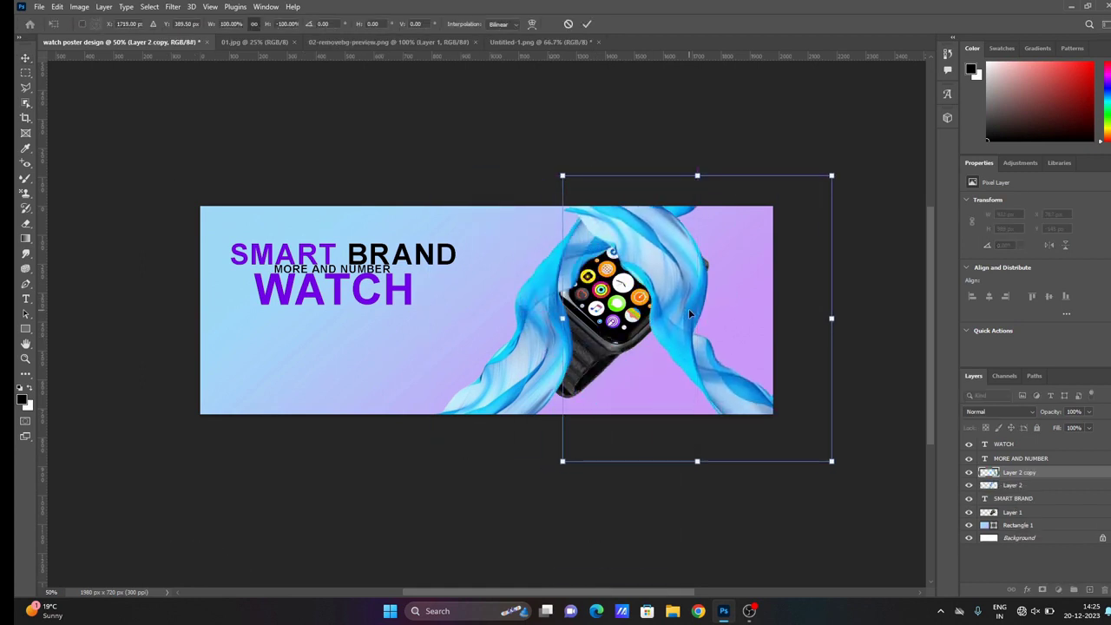
right_click(689, 308)
click(711, 343)
mouse_move(833, 213)
mouse_down()
mouse_move(842, 197)
mouse_move(721, 321)
mouse_move(663, 324)
mouse_move(678, 324)
mouse_up()
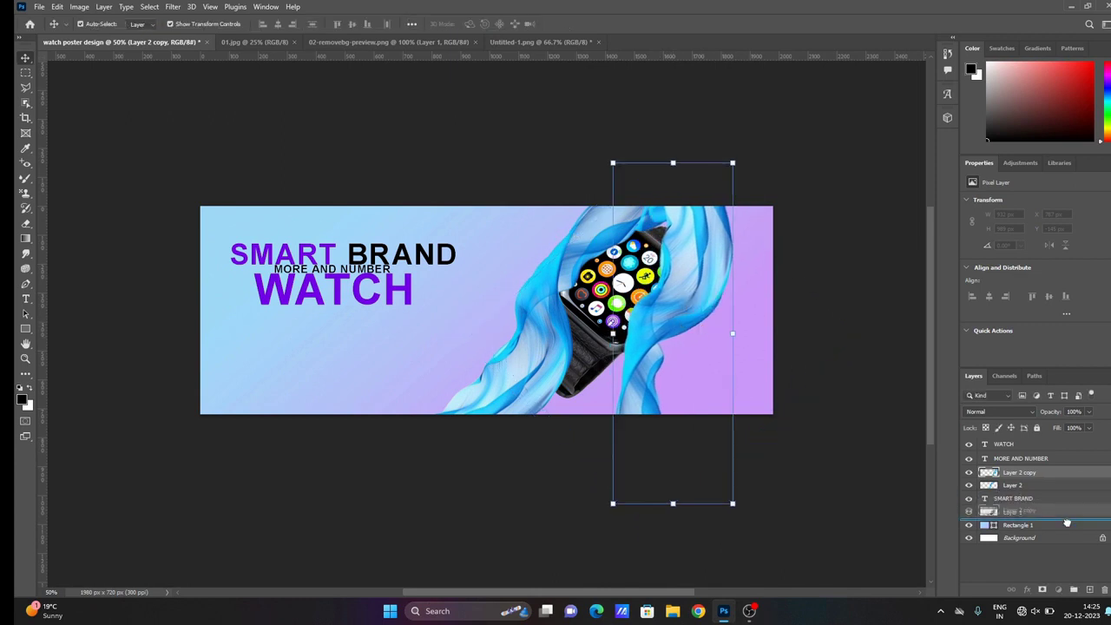
drag(1079, 478, 1055, 518)
- Flip the splash copy horizontally and rotate it about 156° toward the lower edge
right_click(724, 264)
key(Escape)
key(ctrl+t)
right_click(720, 260)
click(798, 486)
right_click(733, 402)
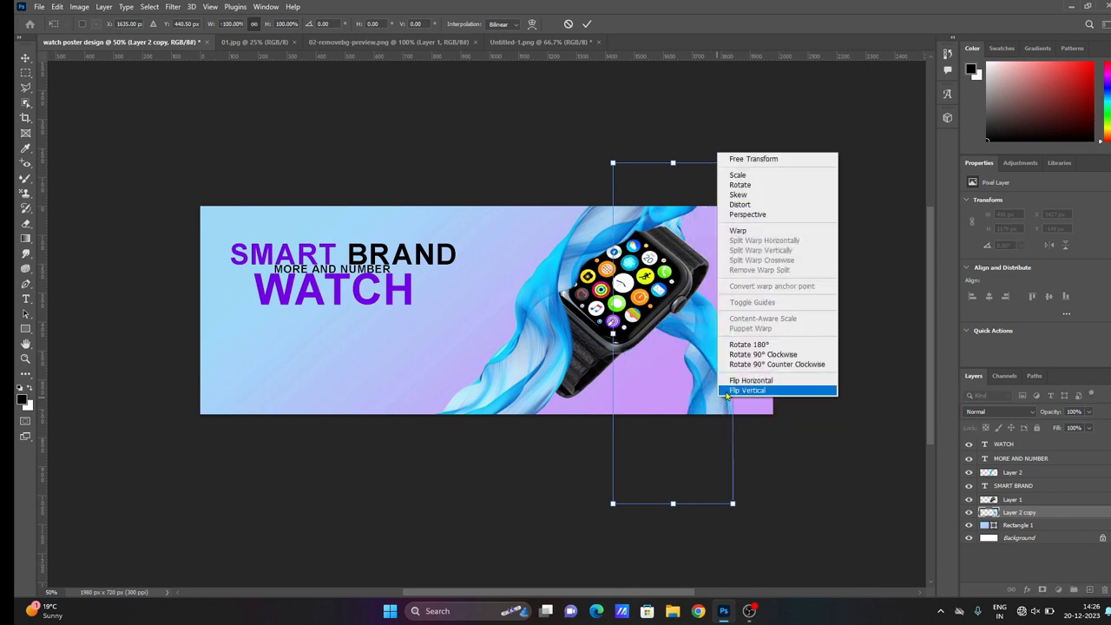
click(757, 195)
mouse_move(733, 163)
mouse_down()
mouse_move(751, 274)
mouse_move(665, 301)
mouse_move(670, 311)
mouse_up()
mouse_move(783, 254)
mouse_down()
mouse_move(751, 229)
mouse_move(741, 241)
mouse_up()
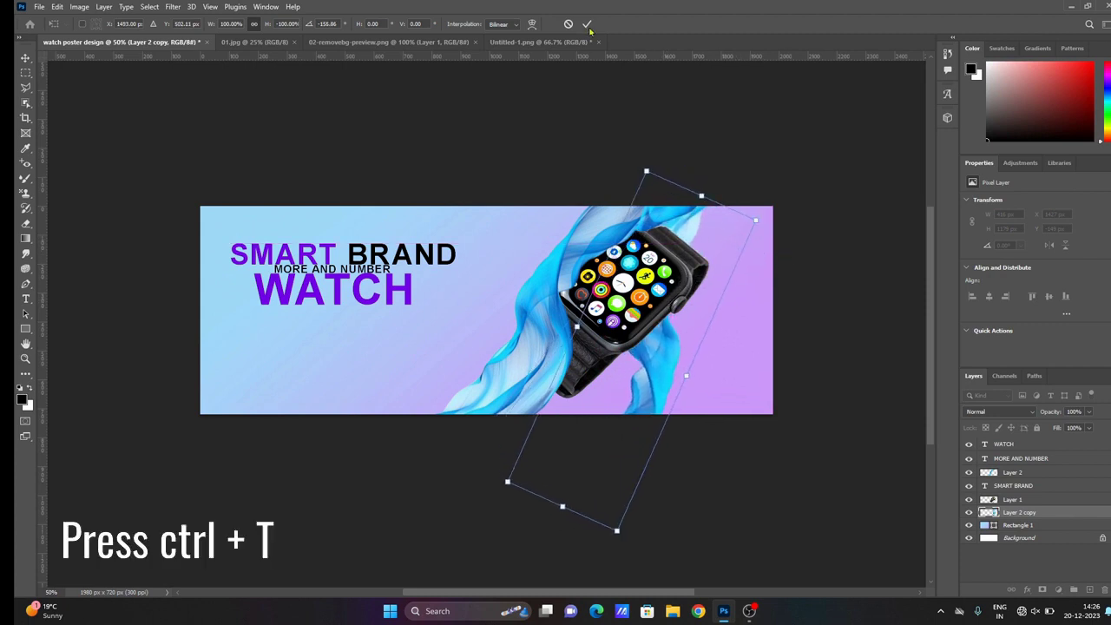
key(Return)
click(540, 297)
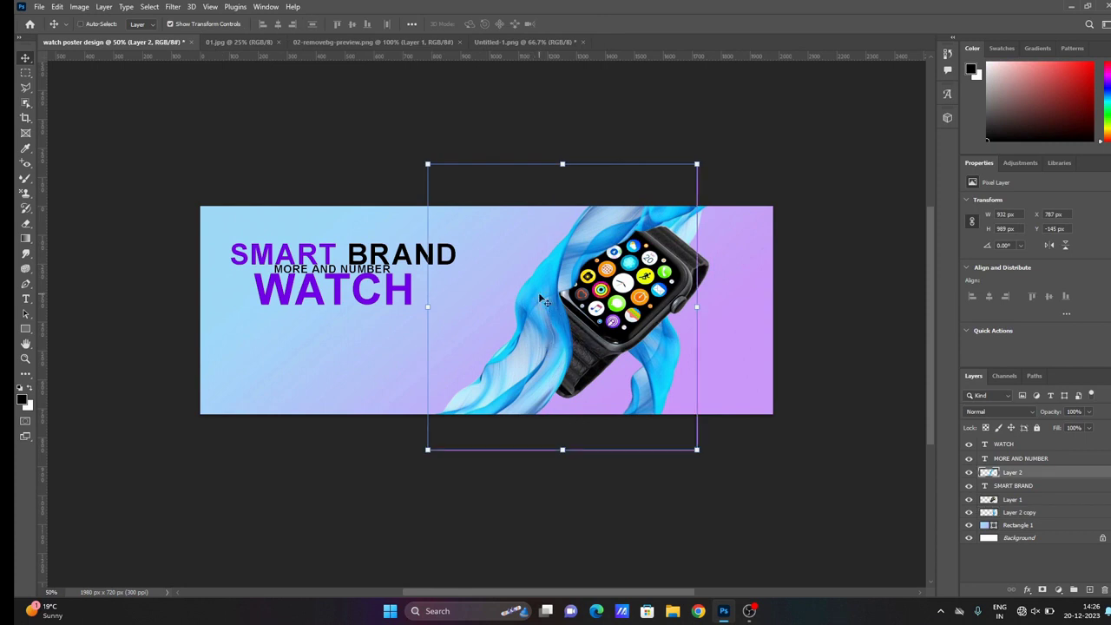
- Warp the front blue ribbon so its curve bends snugly around the watch's left edge
key(ctrl+t)
right_click(540, 298)
click(582, 376)
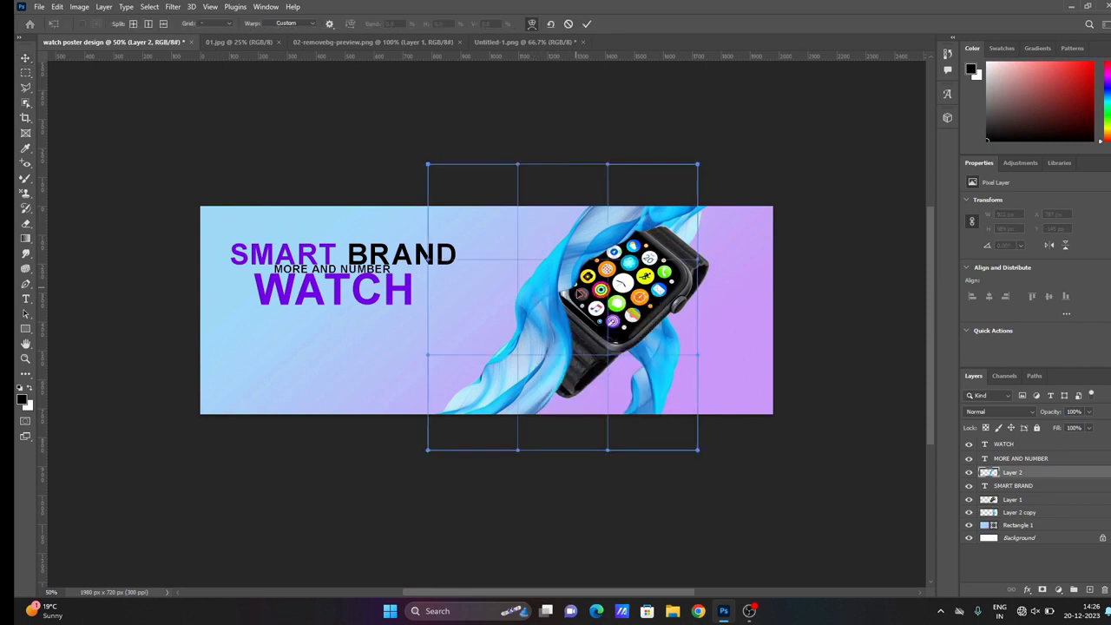
mouse_move(578, 263)
mouse_down()
mouse_move(603, 235)
mouse_move(580, 272)
mouse_up()
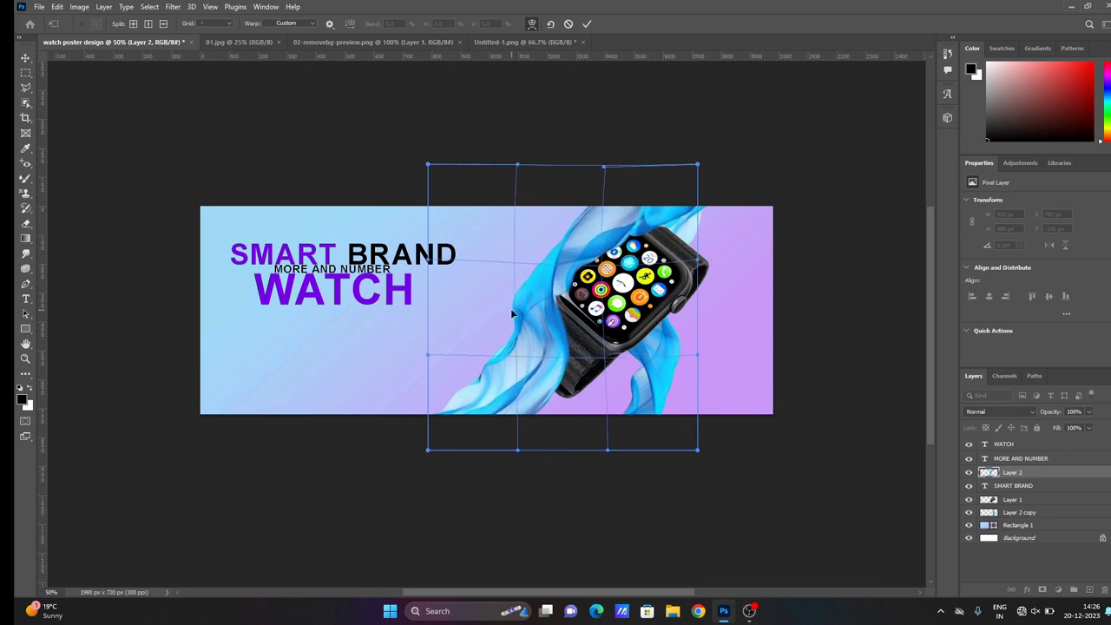
drag(512, 314, 515, 303)
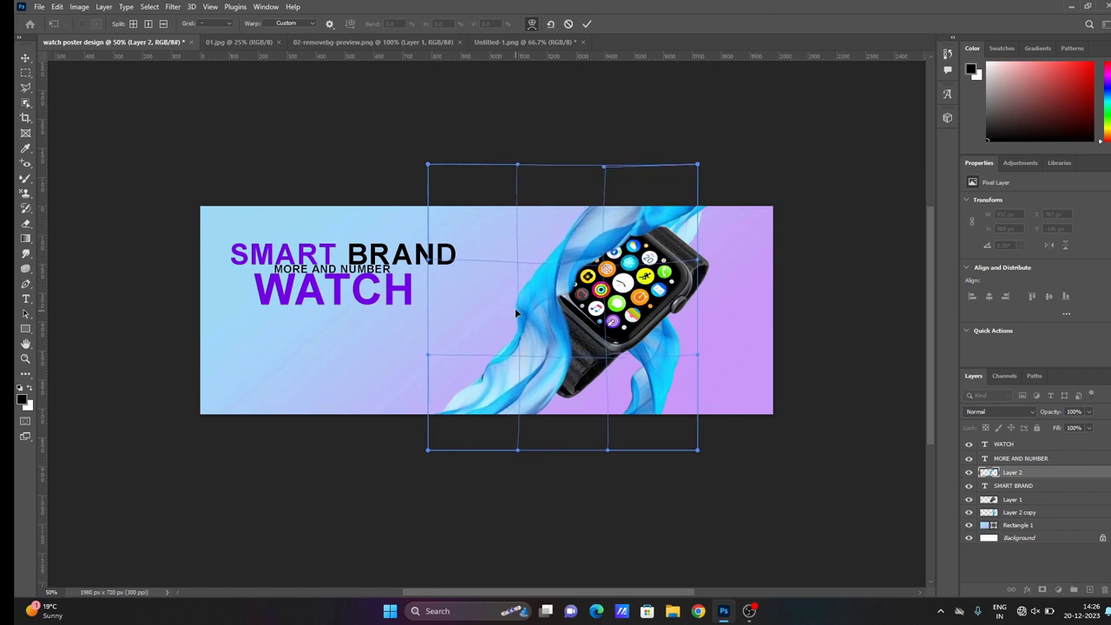
click(587, 25)
click(642, 365)
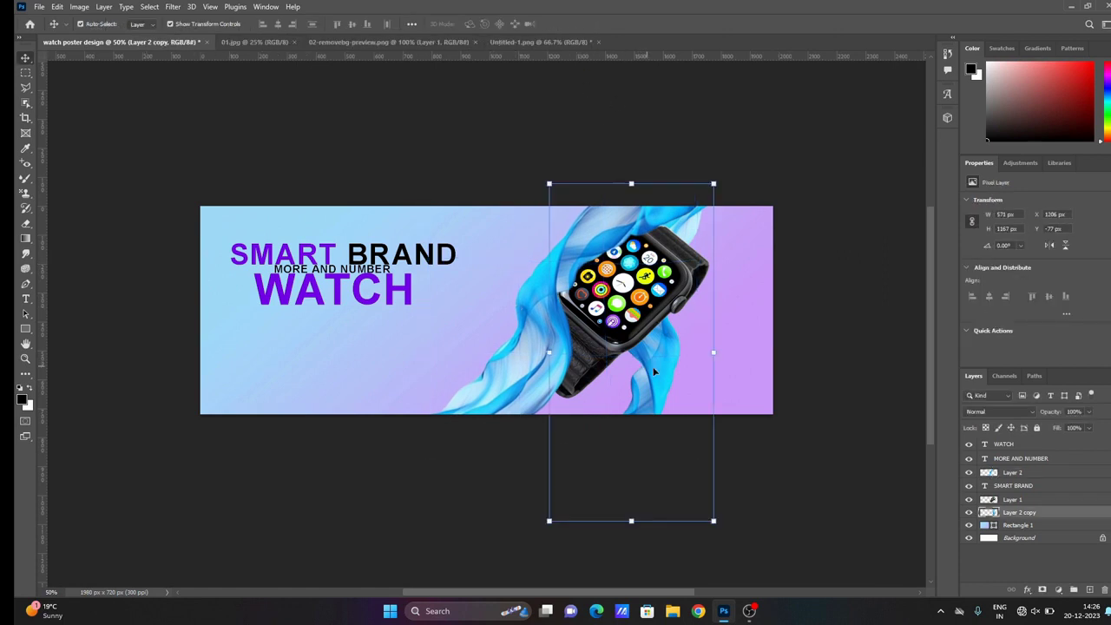
- Add a Color Overlay layer style to the lower fabric copy (Layer 2 copy)
double_click(1052, 518)
scroll(694, 416, down, 3)
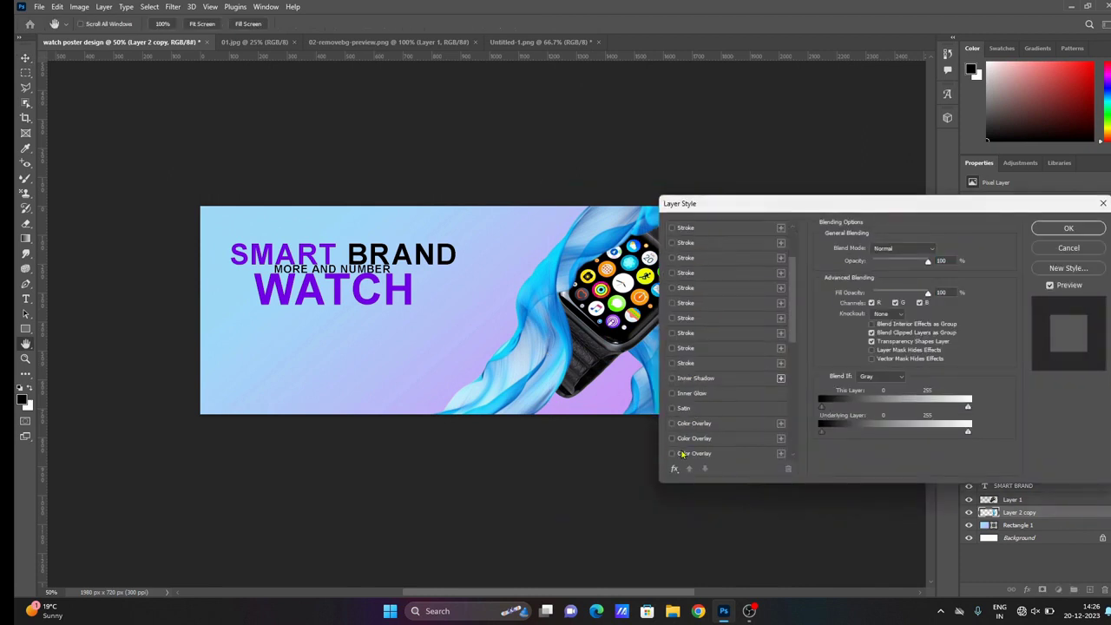
click(672, 439)
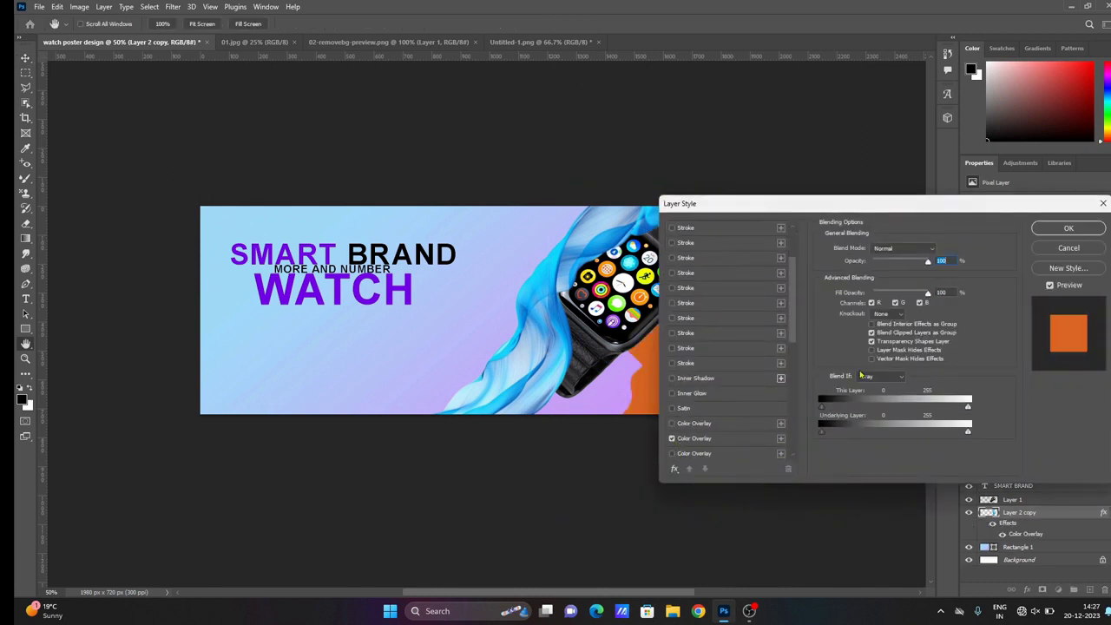
drag(946, 209, 985, 66)
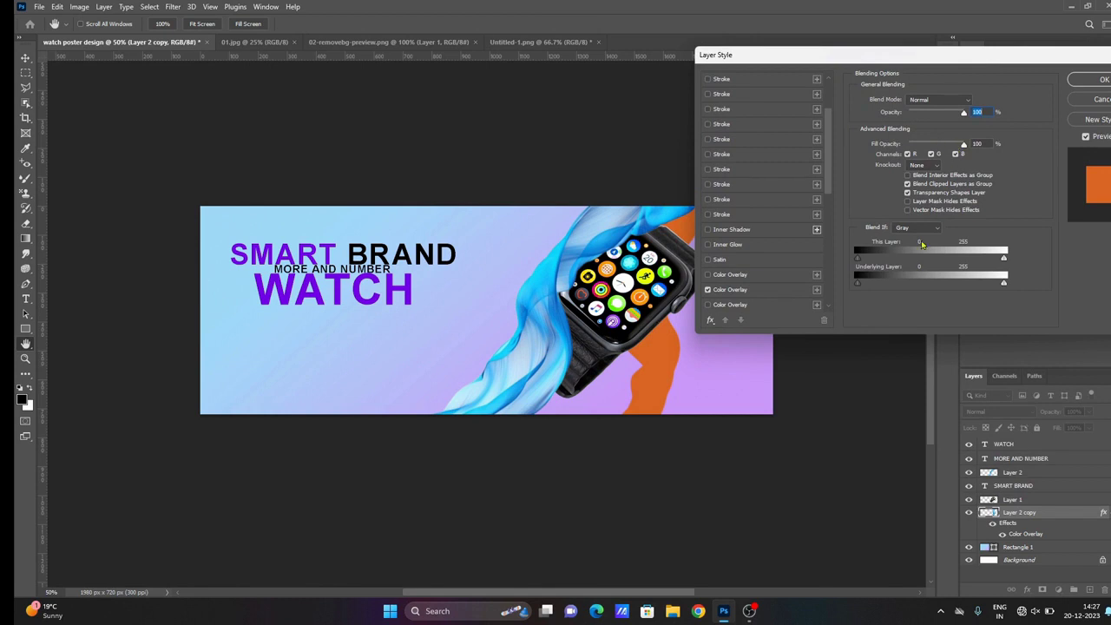
click(775, 297)
- Set the overlay to a darkened purple sampled from the banner, in Multiply mode
click(974, 101)
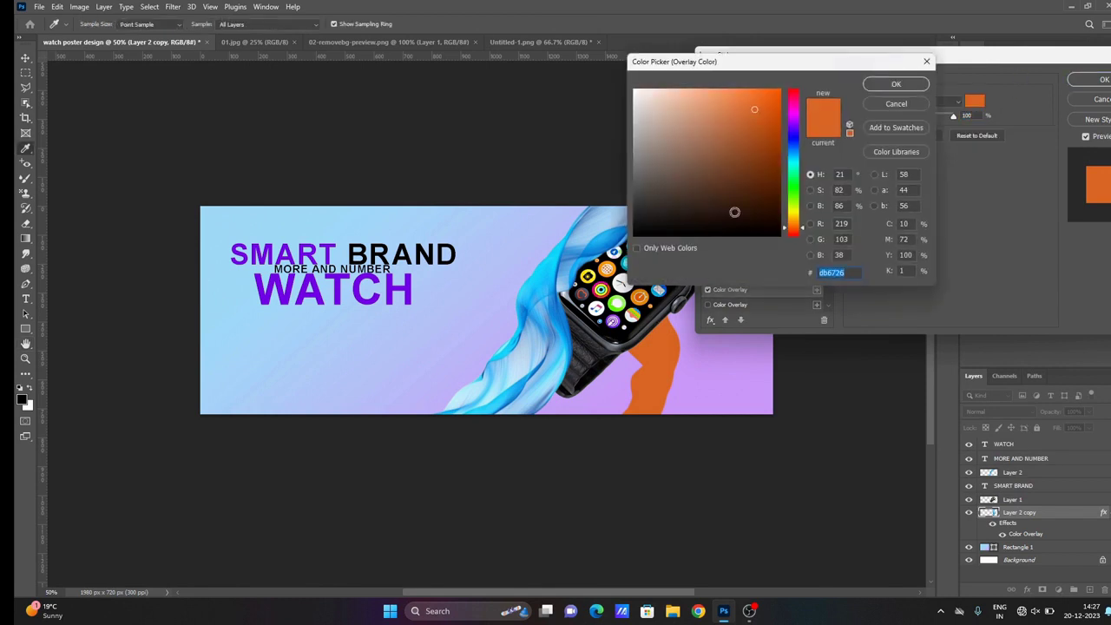
click(692, 349)
drag(688, 92, 752, 120)
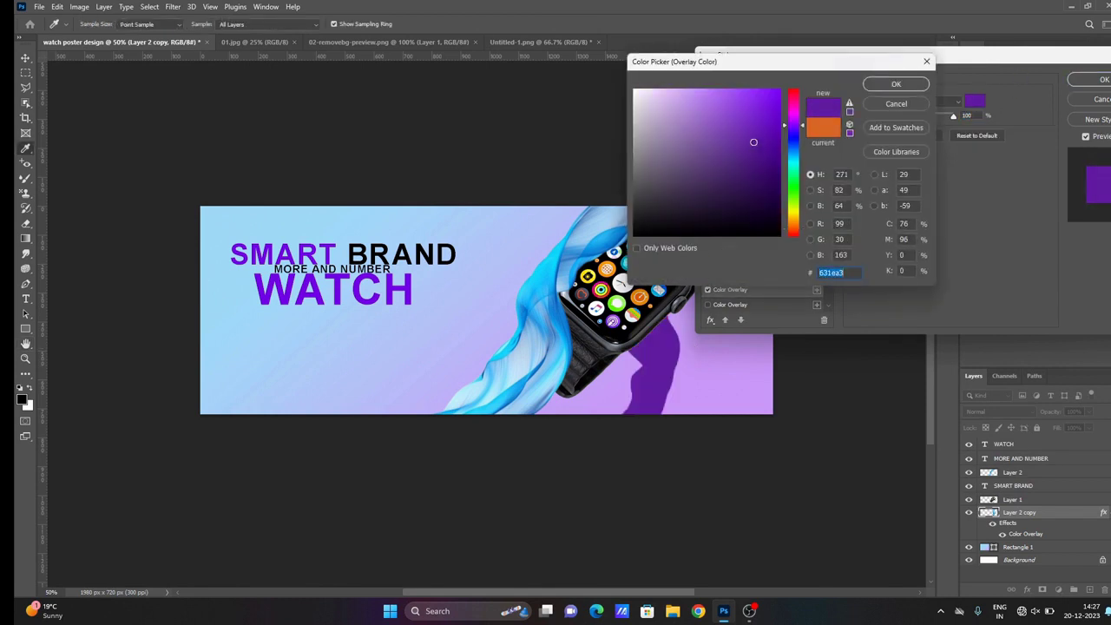
click(896, 84)
drag(953, 115, 927, 118)
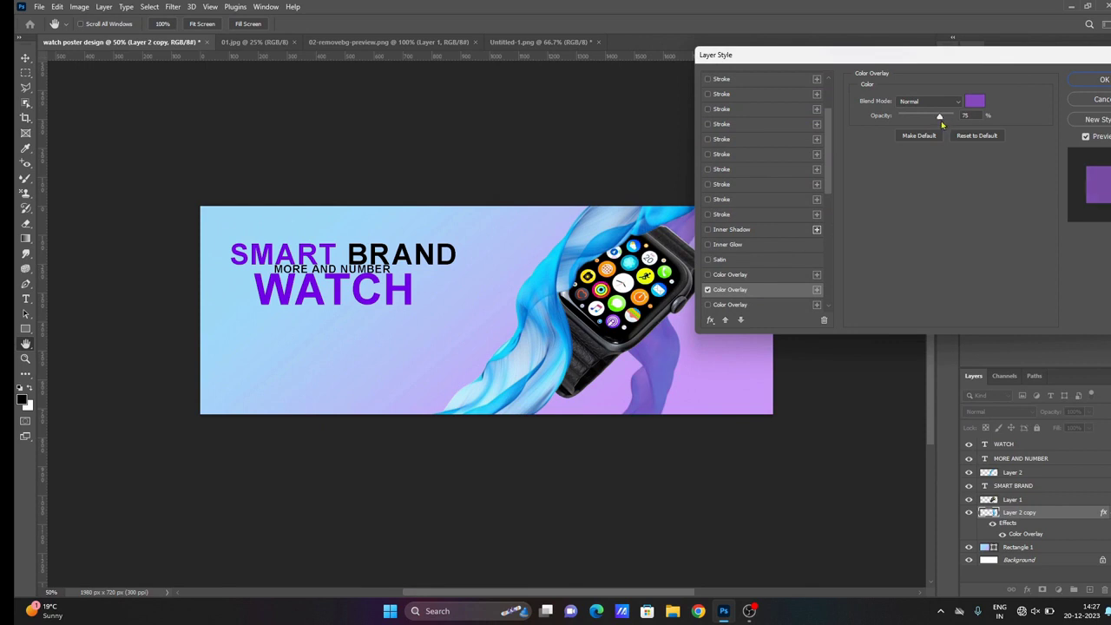
click(930, 101)
click(933, 148)
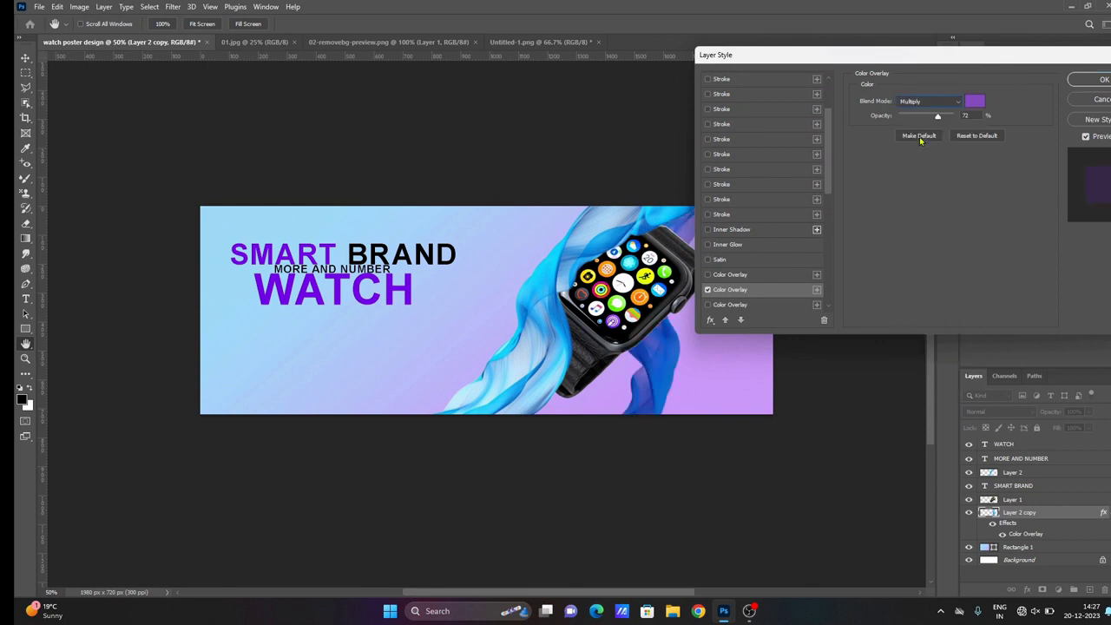
drag(943, 121, 950, 123)
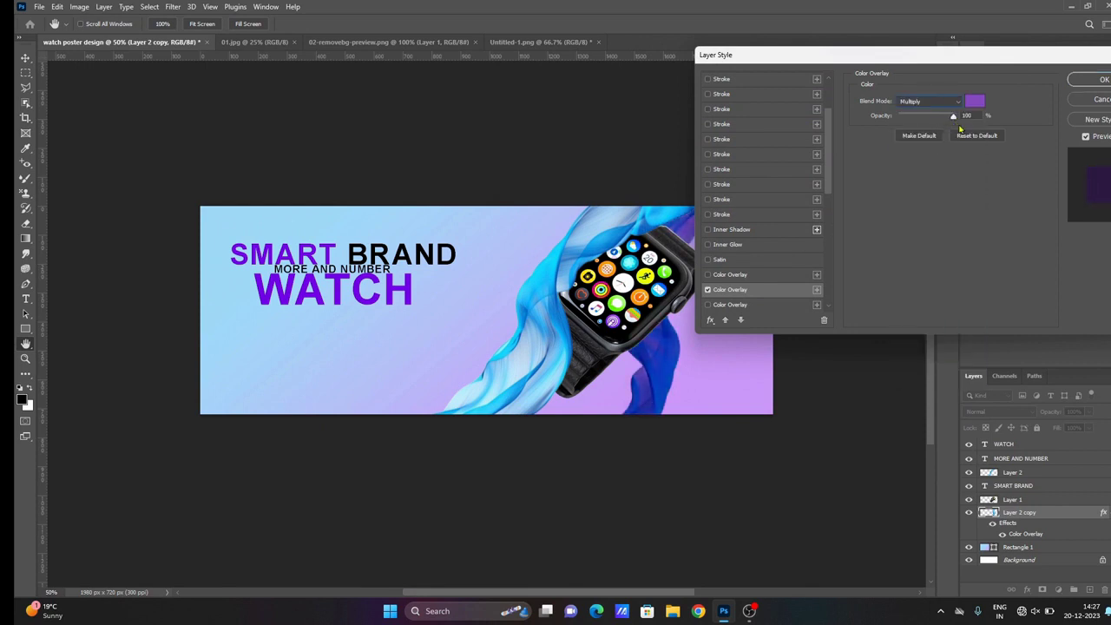
- Shift the overlay to a slightly darker purple and trial Screen and other blend modes
click(974, 102)
click(741, 127)
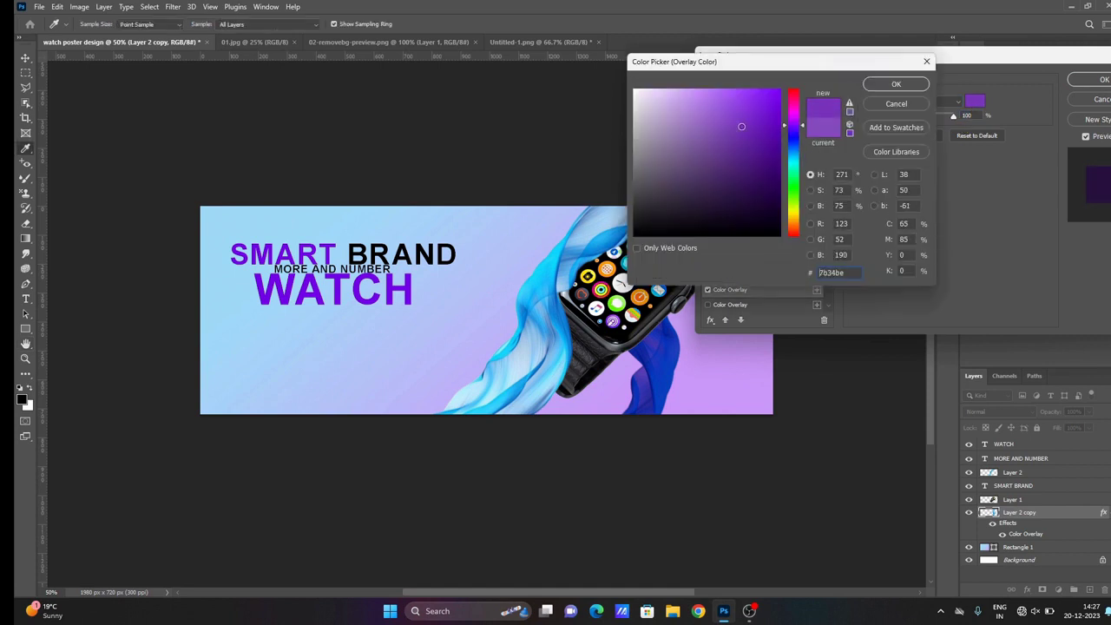
drag(741, 127, 721, 128)
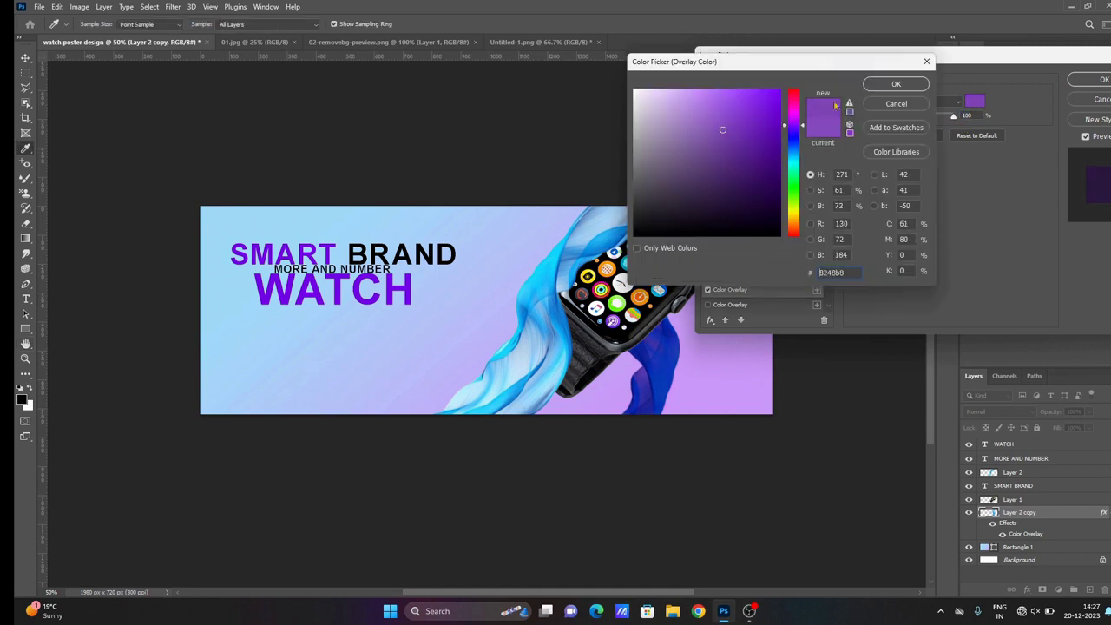
click(881, 87)
click(928, 102)
click(928, 200)
click(929, 101)
click(929, 134)
- Settle the overlay on Multiply at about 70% opacity and apply the layer style
click(929, 101)
click(933, 104)
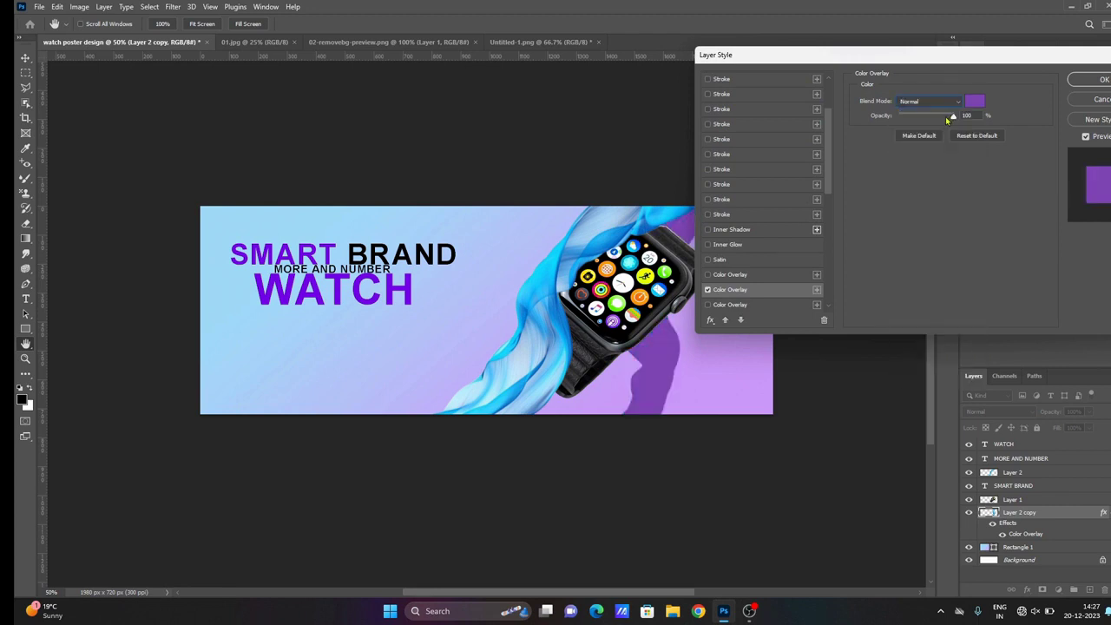
mouse_move(951, 117)
mouse_down()
mouse_move(936, 116)
mouse_move(946, 116)
mouse_up()
click(929, 101)
click(933, 141)
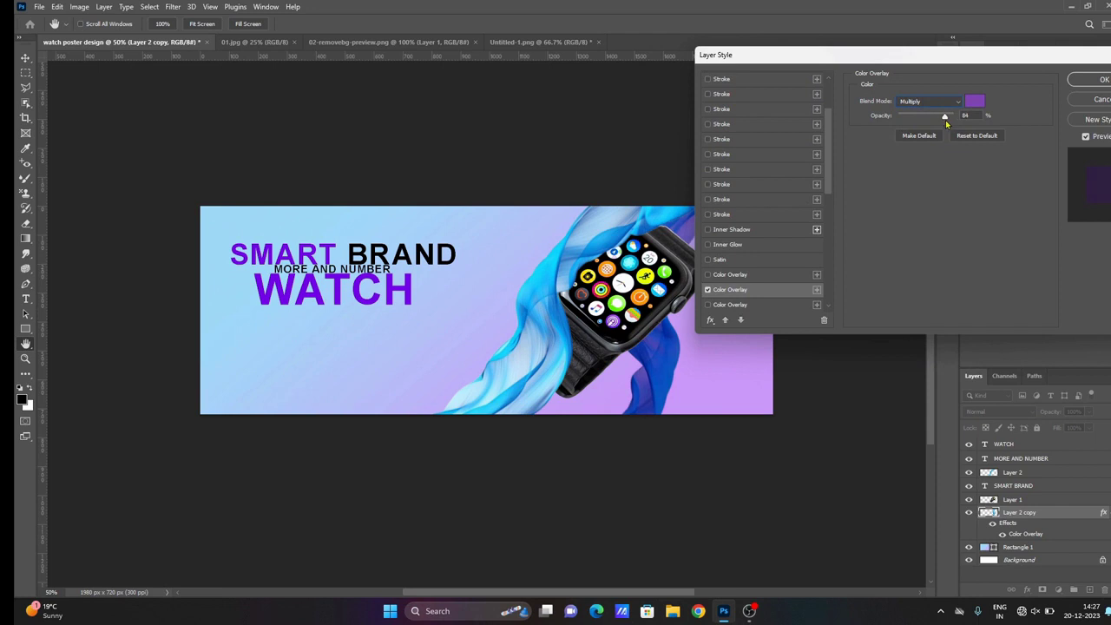
click(1101, 79)
key(ctrl+t)
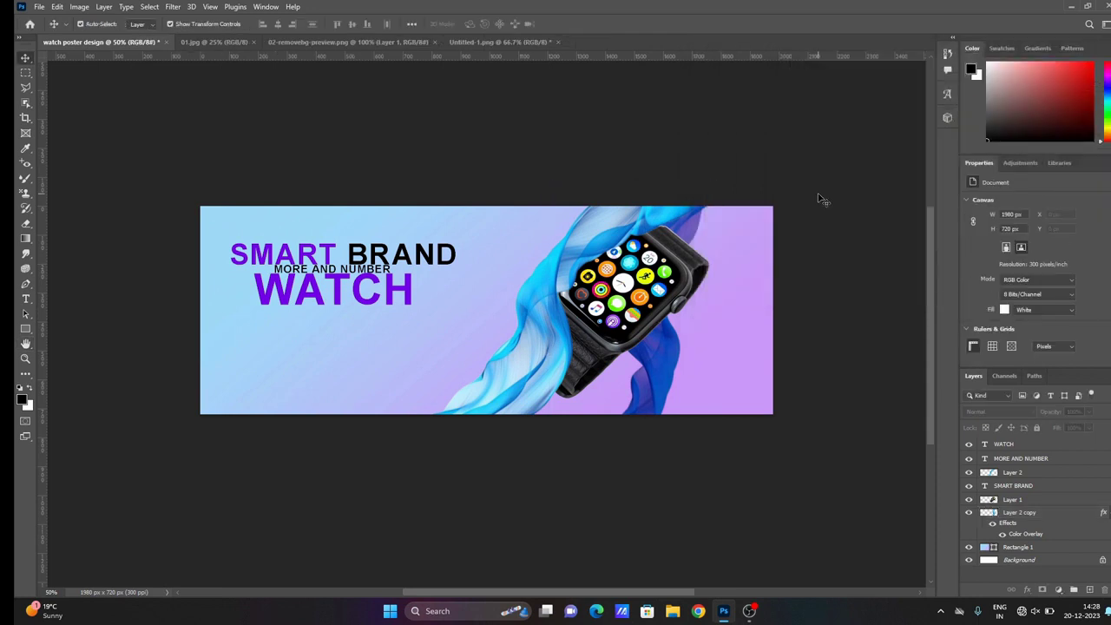
- Rotate the fabric copy to about 8° and move it up and right behind the strap
right_click(688, 225)
click(708, 258)
drag(713, 184, 696, 217)
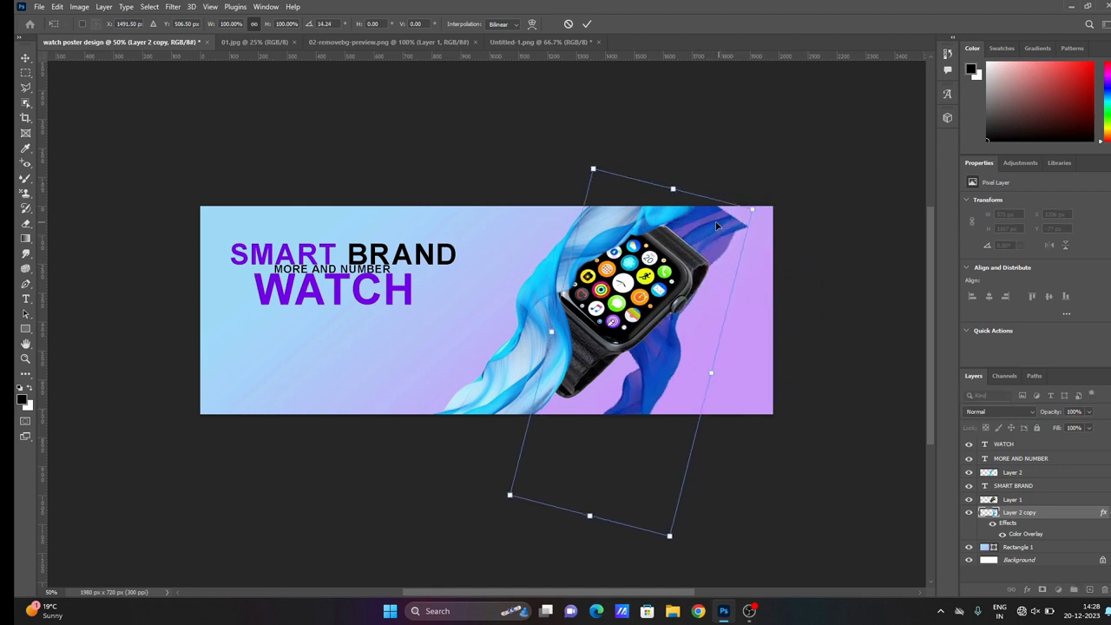
drag(695, 217, 701, 208)
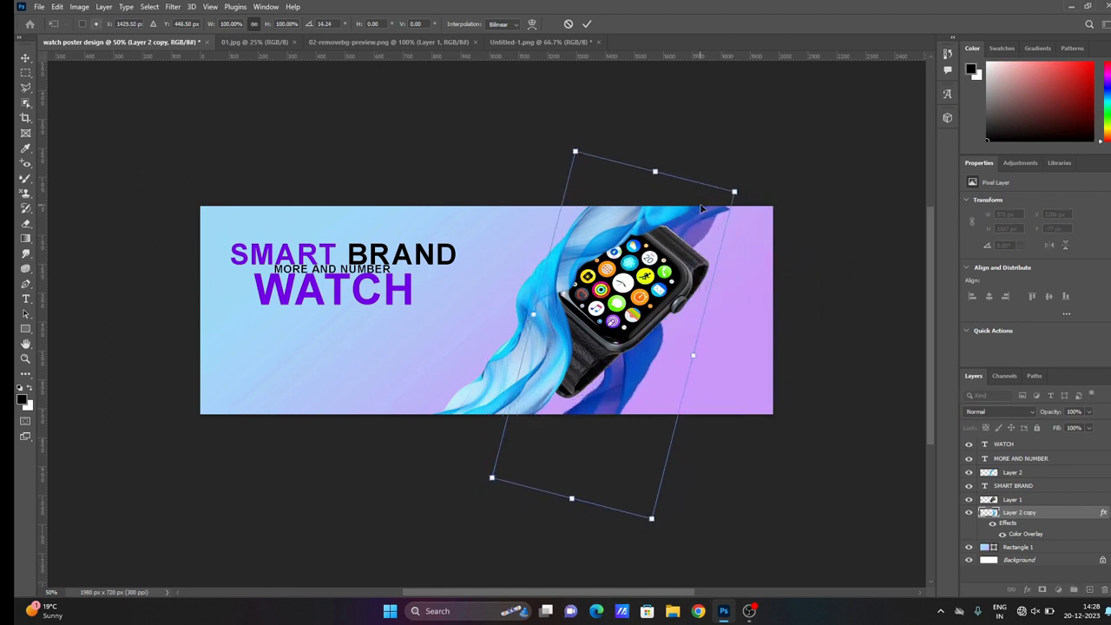
drag(654, 519, 678, 529)
- Enlarge the fabric copy slightly and commit the transform
right_click(682, 347)
click(694, 361)
drag(695, 347, 701, 347)
click(587, 24)
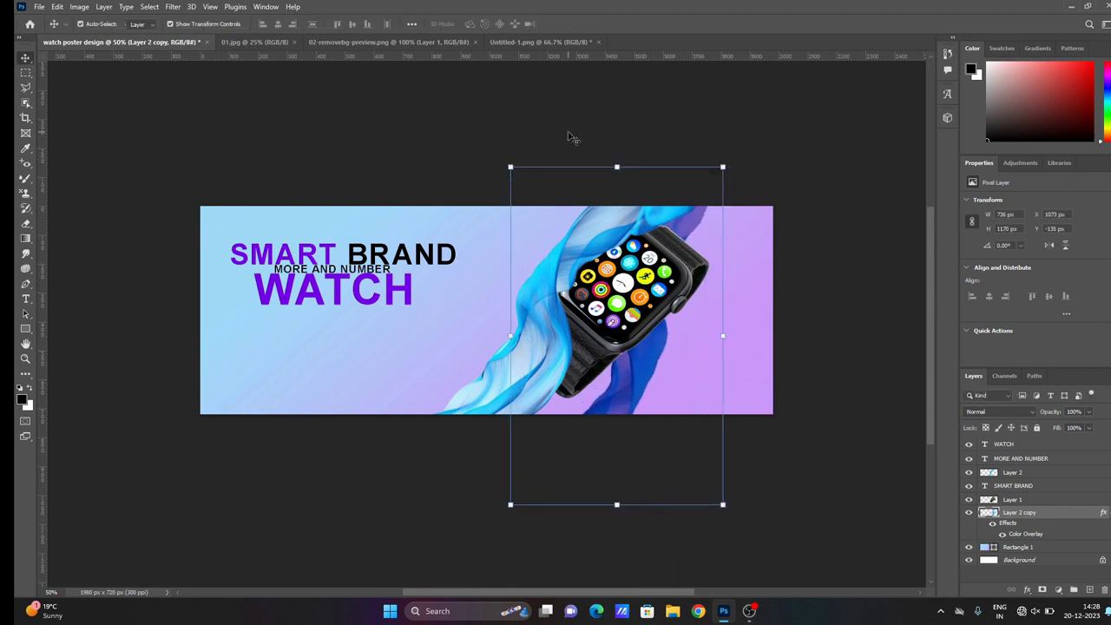
- Bring the wavy-line artwork from Untitled-1 into the poster, just above the background rectangle
click(529, 41)
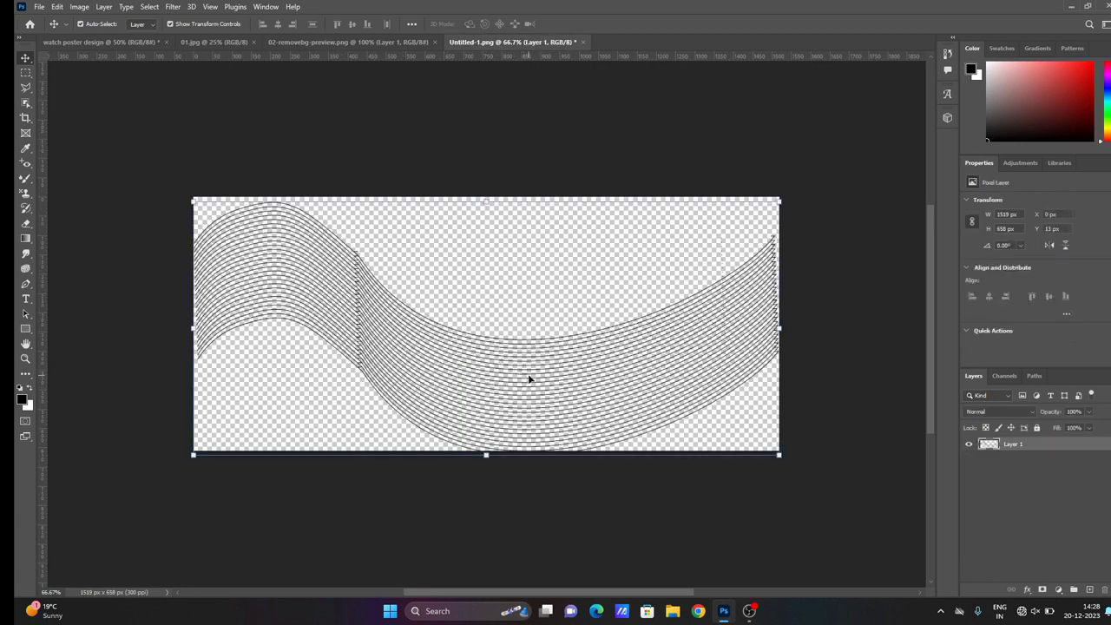
mouse_move(516, 376)
mouse_down()
mouse_move(720, 393)
mouse_move(104, 95)
mouse_up()
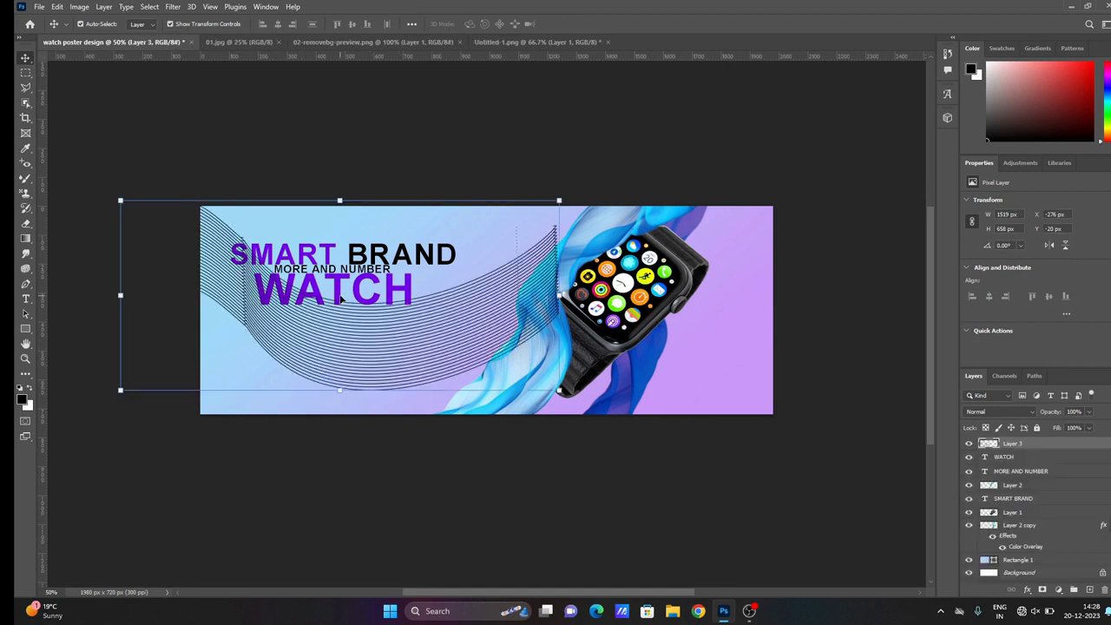
drag(332, 300, 439, 339)
mouse_move(1024, 445)
mouse_down()
mouse_move(1073, 557)
mouse_move(1074, 545)
mouse_up()
- Nudge the wave layer into position and lower its Fill so the lines look faint (about 17%)
click(381, 326)
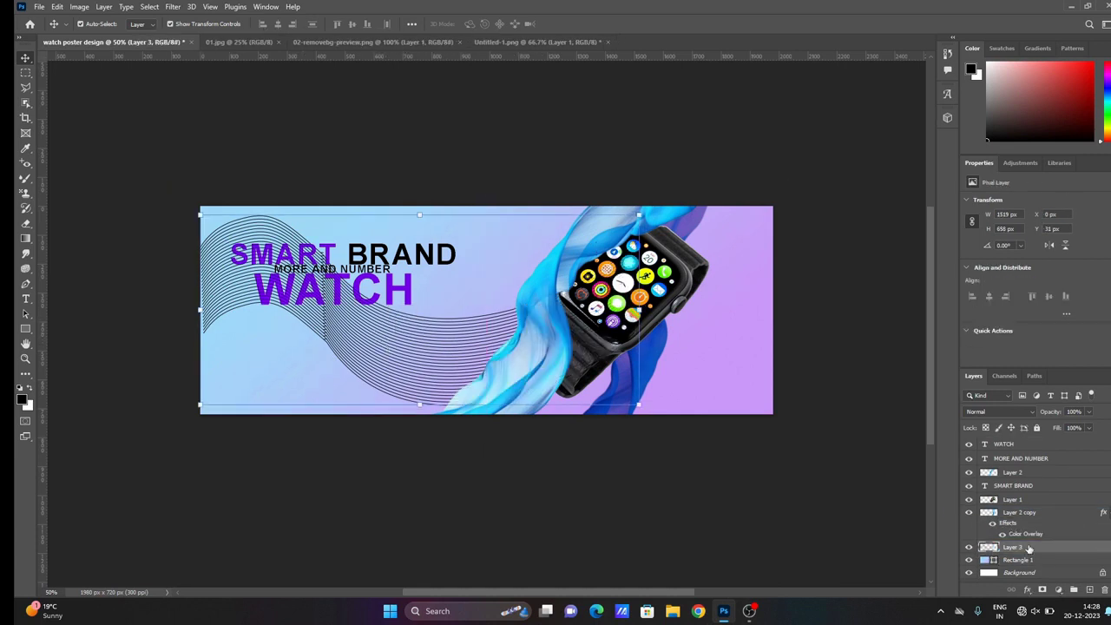
drag(432, 342, 433, 340)
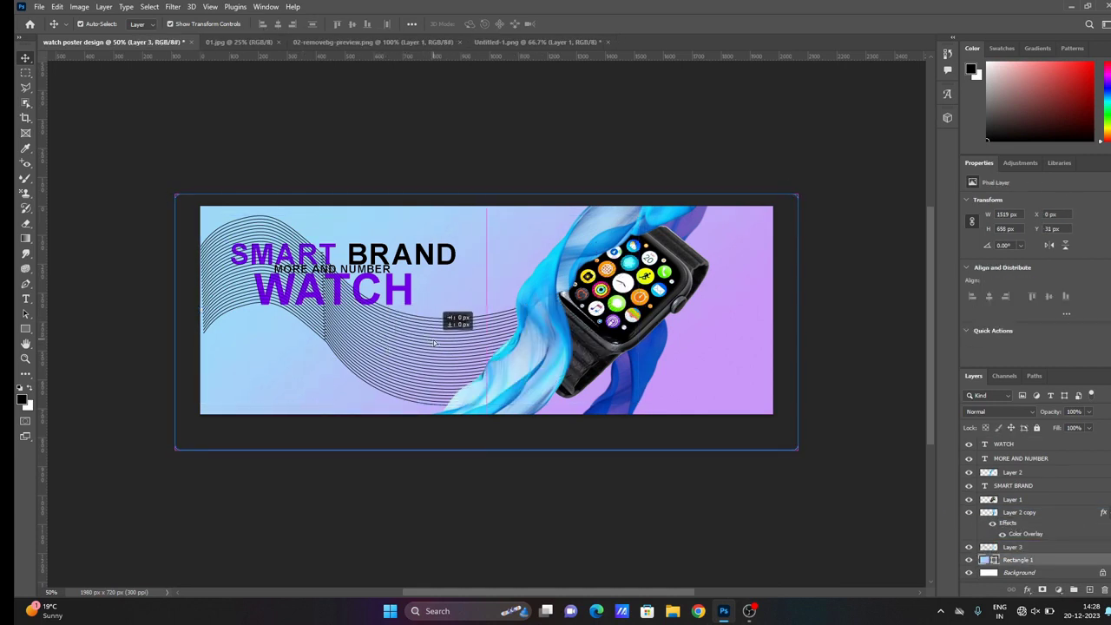
click(1007, 549)
key(ctrl+t)
drag(402, 371, 392, 375)
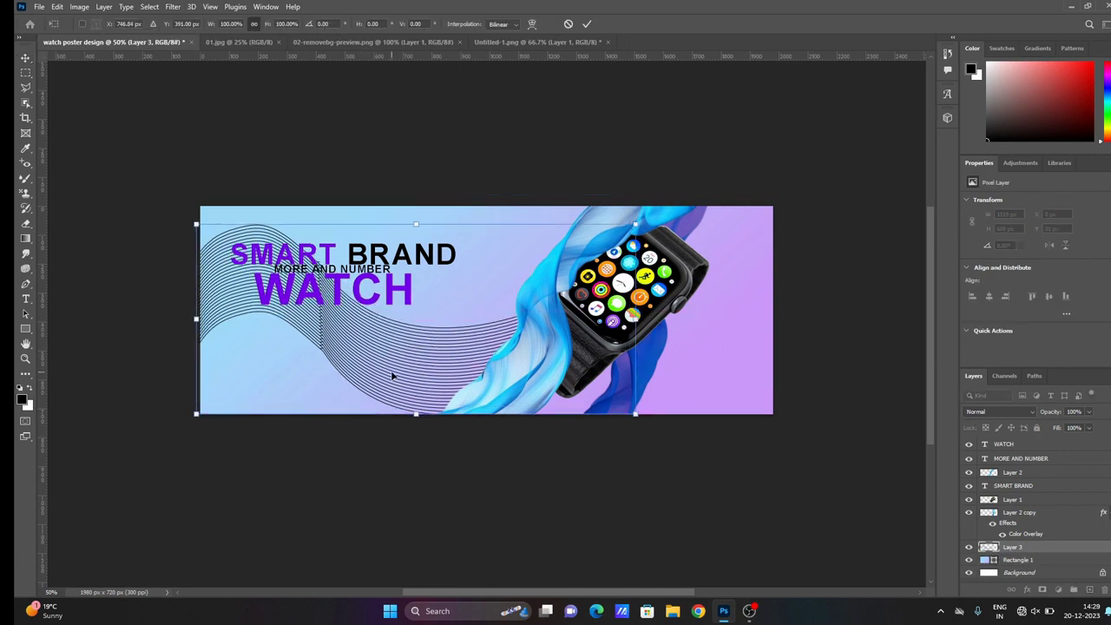
click(1088, 427)
drag(1052, 443, 1052, 442)
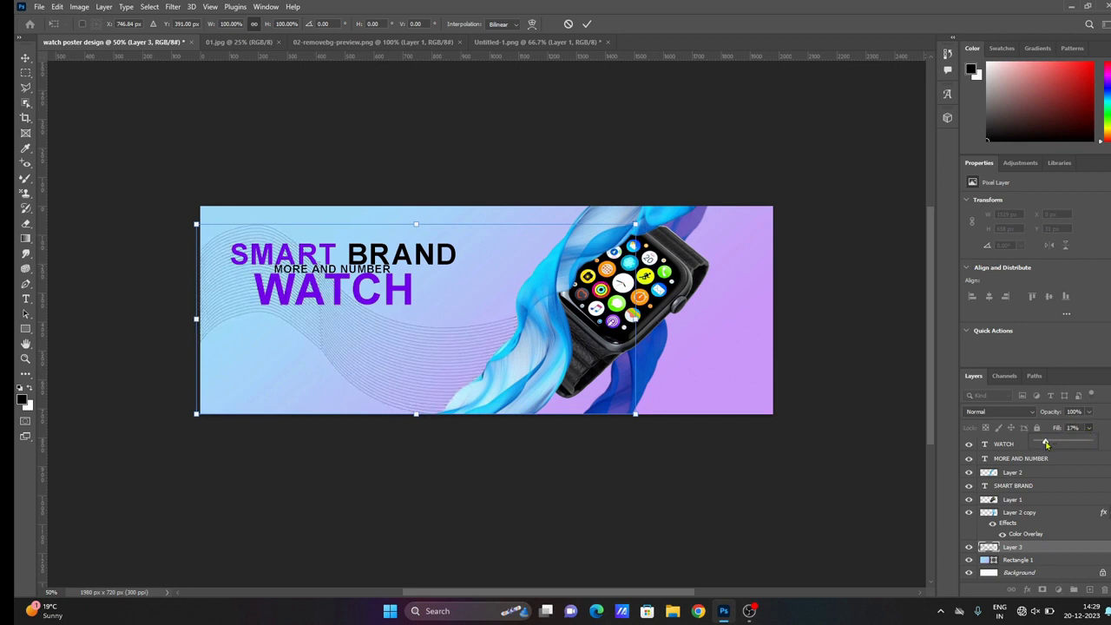